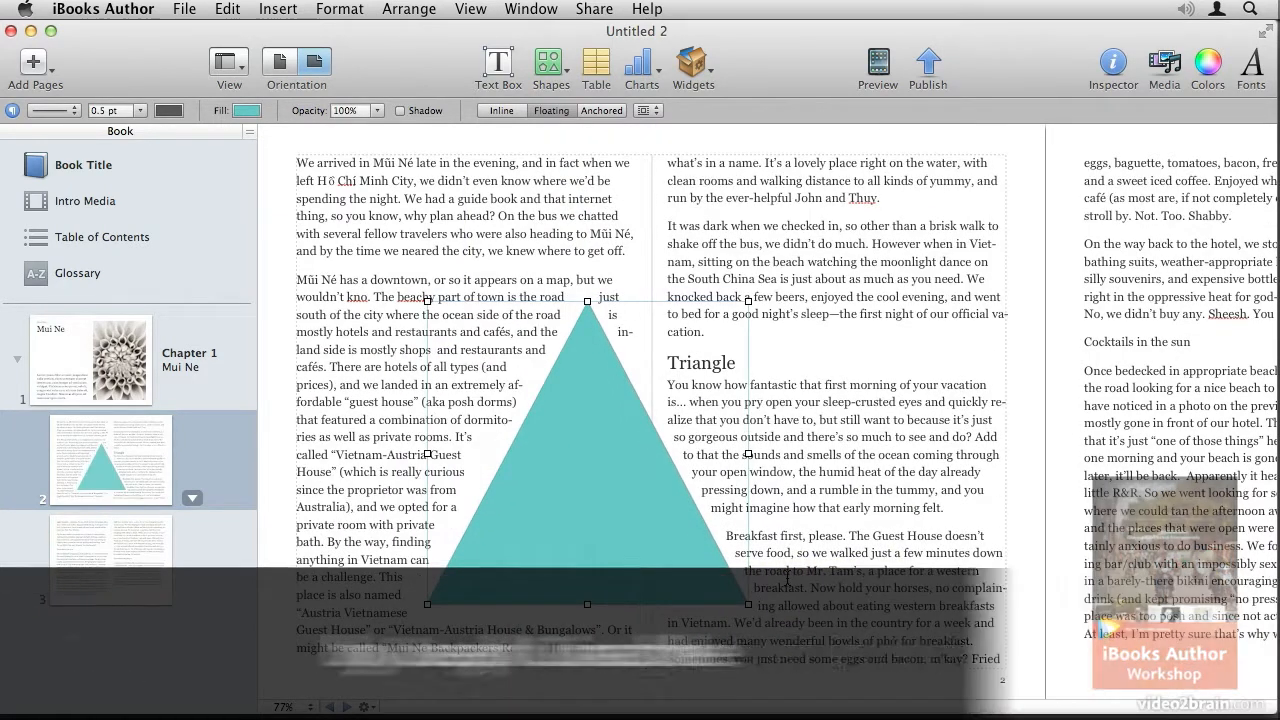
Reposition the floating triangle across the two text columns on page 2 and bring up its wrap settings
drag(580, 462, 540, 437)
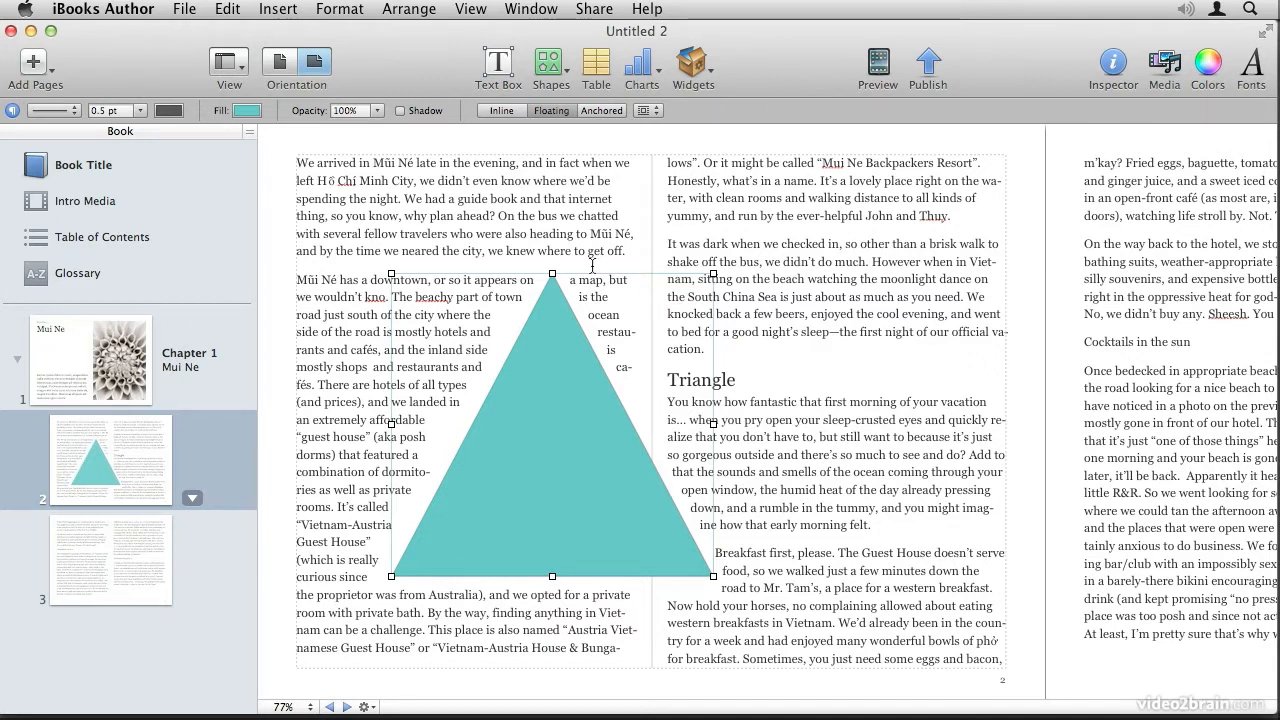
drag(557, 427, 630, 468)
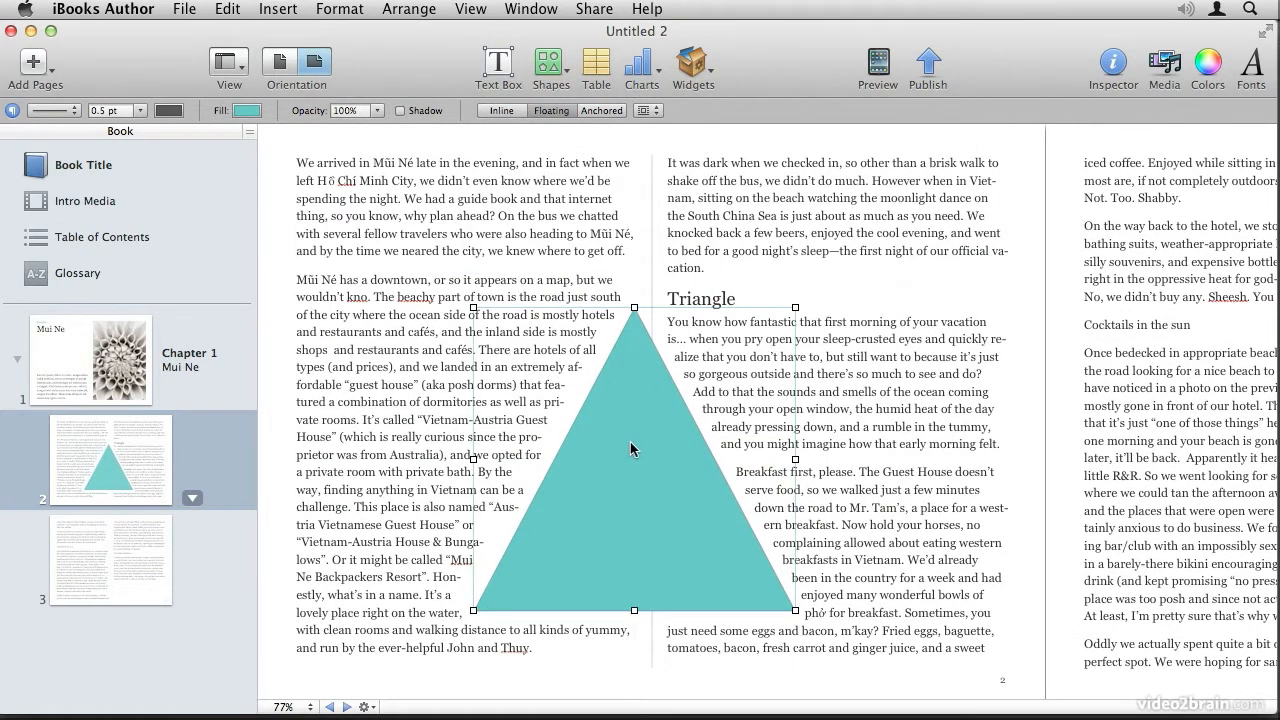
click(1116, 66)
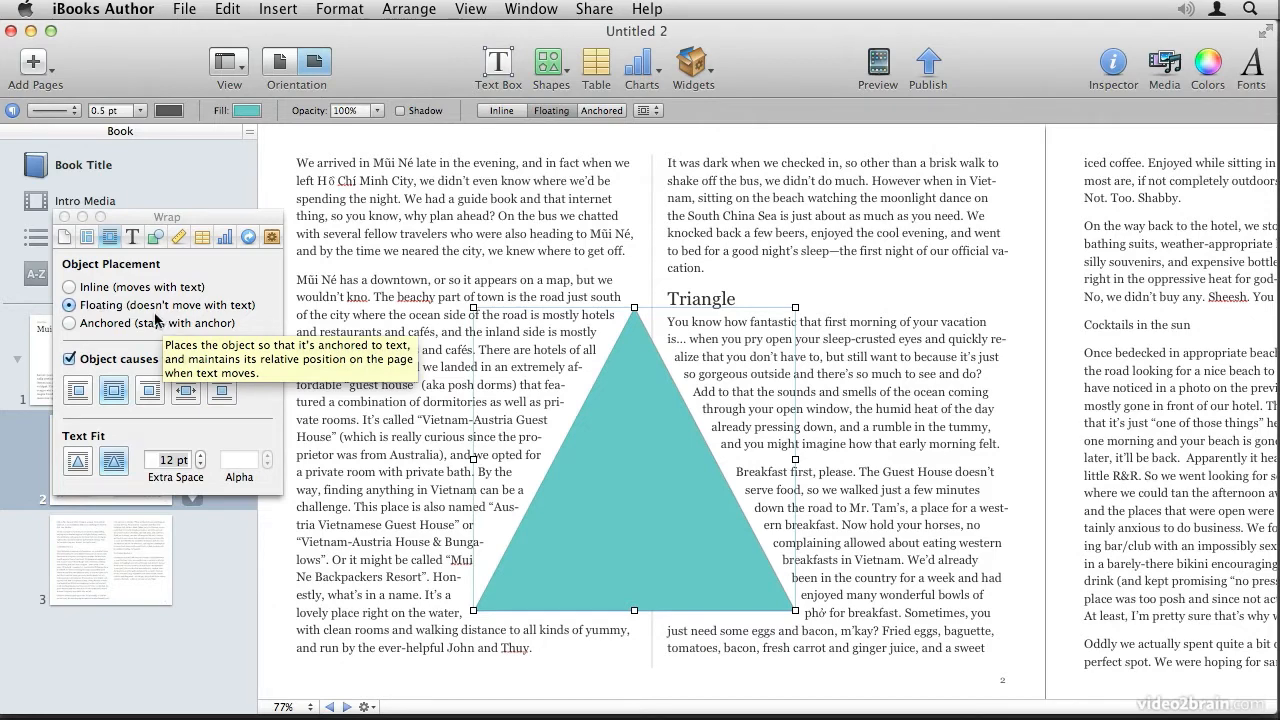
drag(640, 502, 595, 478)
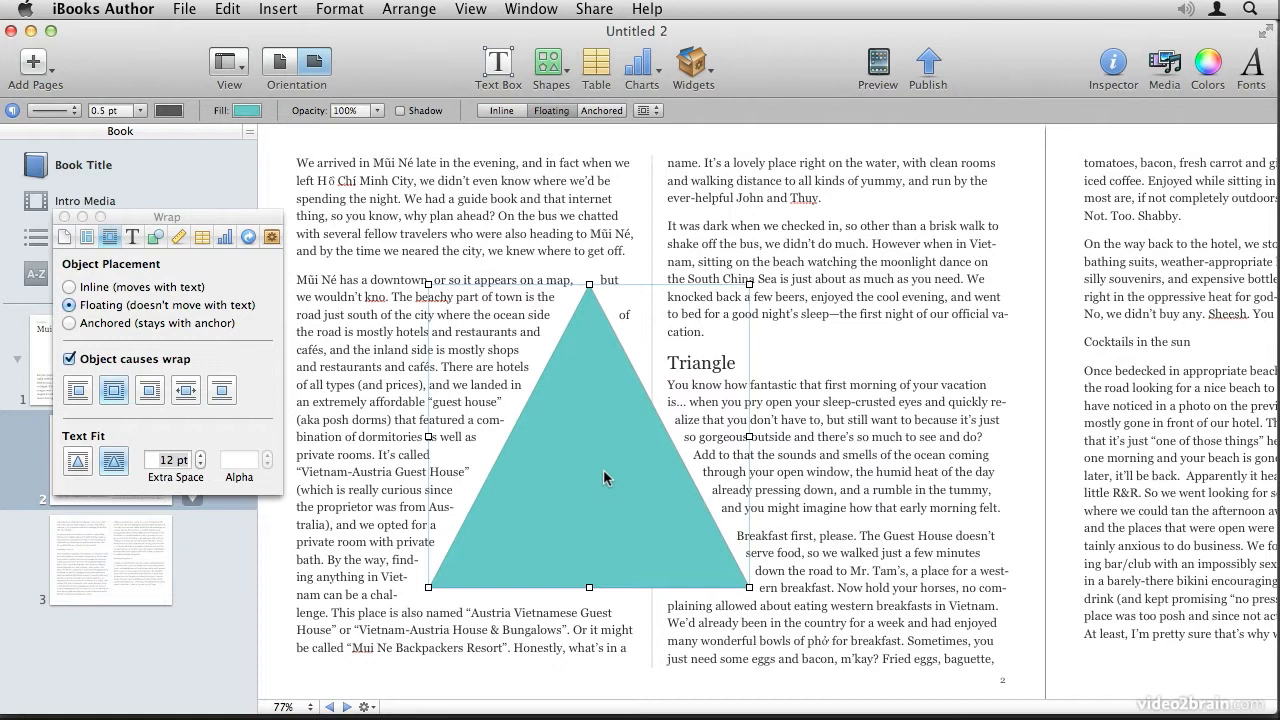
Set the triangle's placement to inline and place it at the end of the first paragraph under the Triangle heading
click(86, 289)
drag(623, 585, 830, 414)
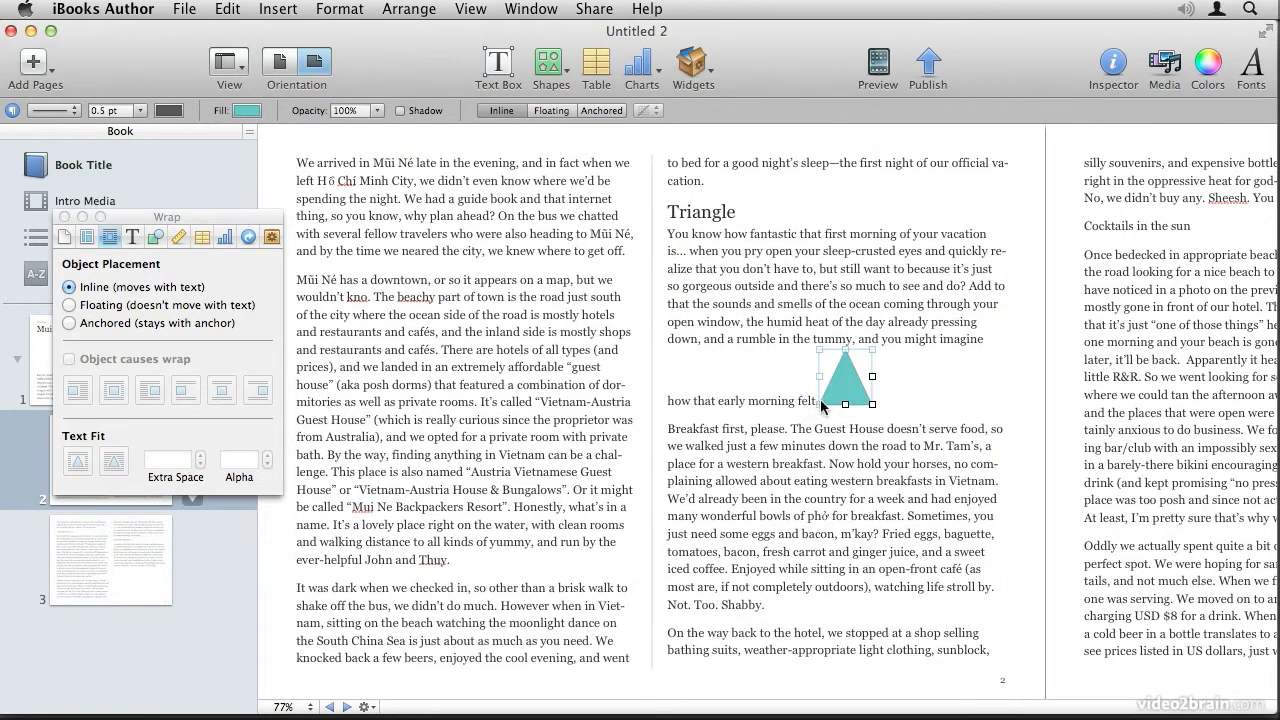
Insert "this is more text..." at the start of the paragraph below the Triangle heading and copy it
click(670, 237)
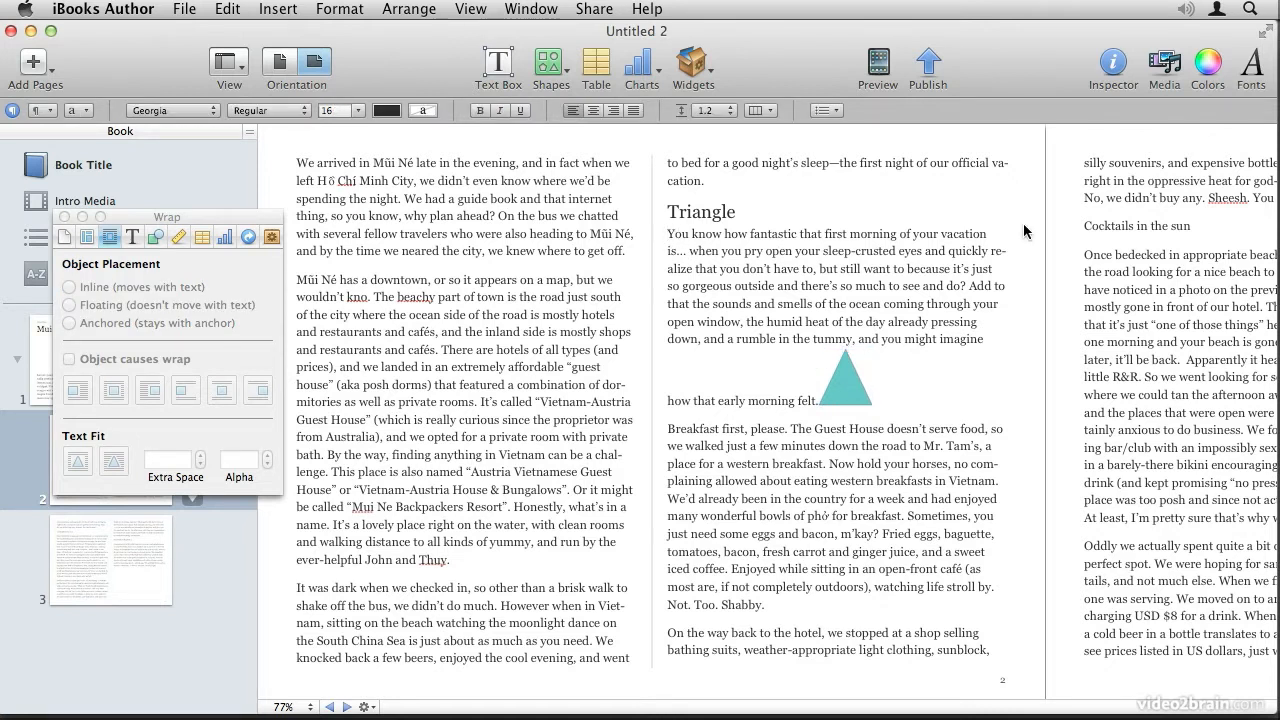
text(this is more text)
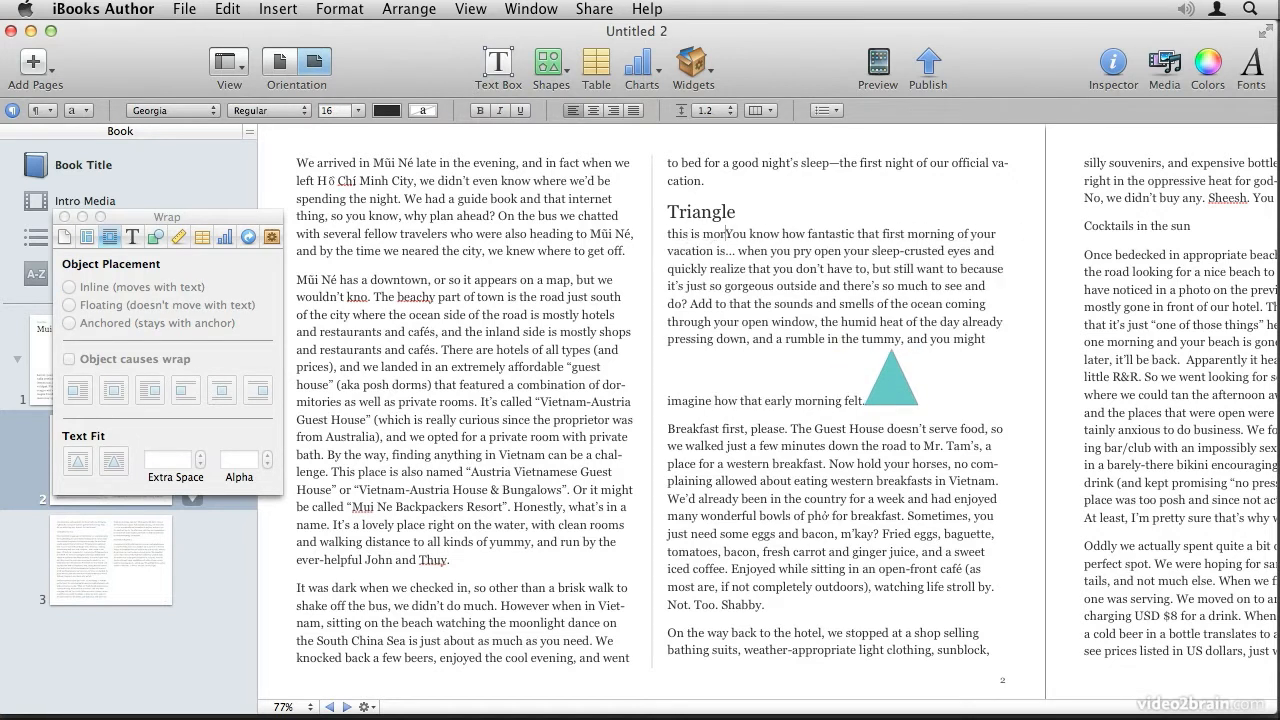
text(...)
key(super+shift+Left)
key(super+c)
key(Right)
Paste the copied filler text twelve times ahead of the paragraph to push the inline triangle down
key(super+v)
key(super+v)
key(super+v)
key(super+v)
key(super+v)
key(super+v)
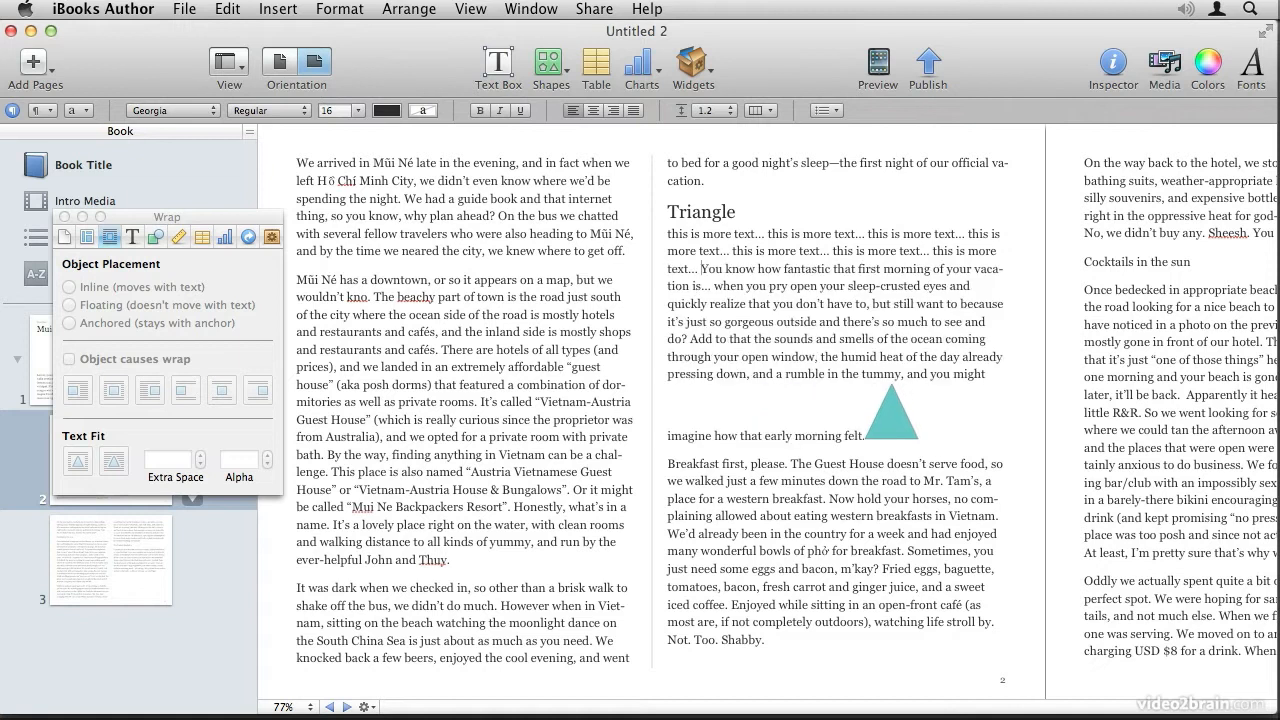
key(super+v)
key(super+v)
key(super+v)
key(super+v)
key(super+v)
key(super+v)
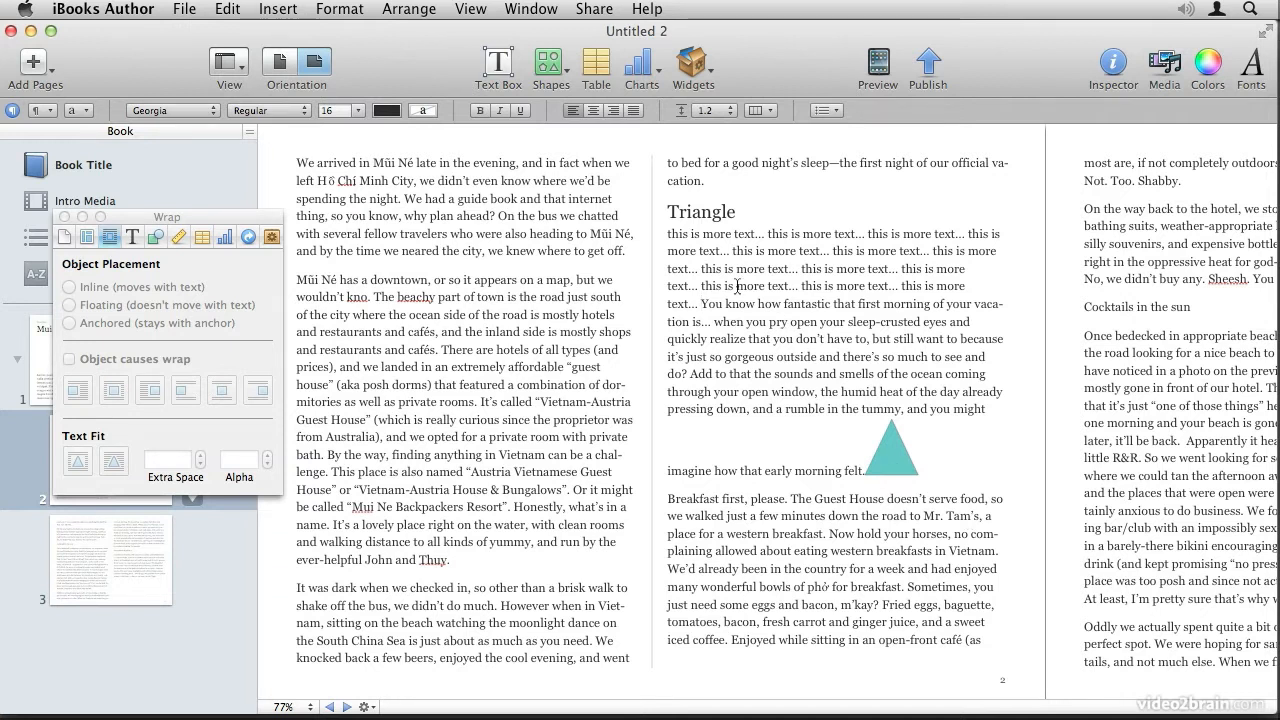
Delete all the filler text inserted at the start of the paragraph under the Triangle heading
drag(701, 303, 678, 241)
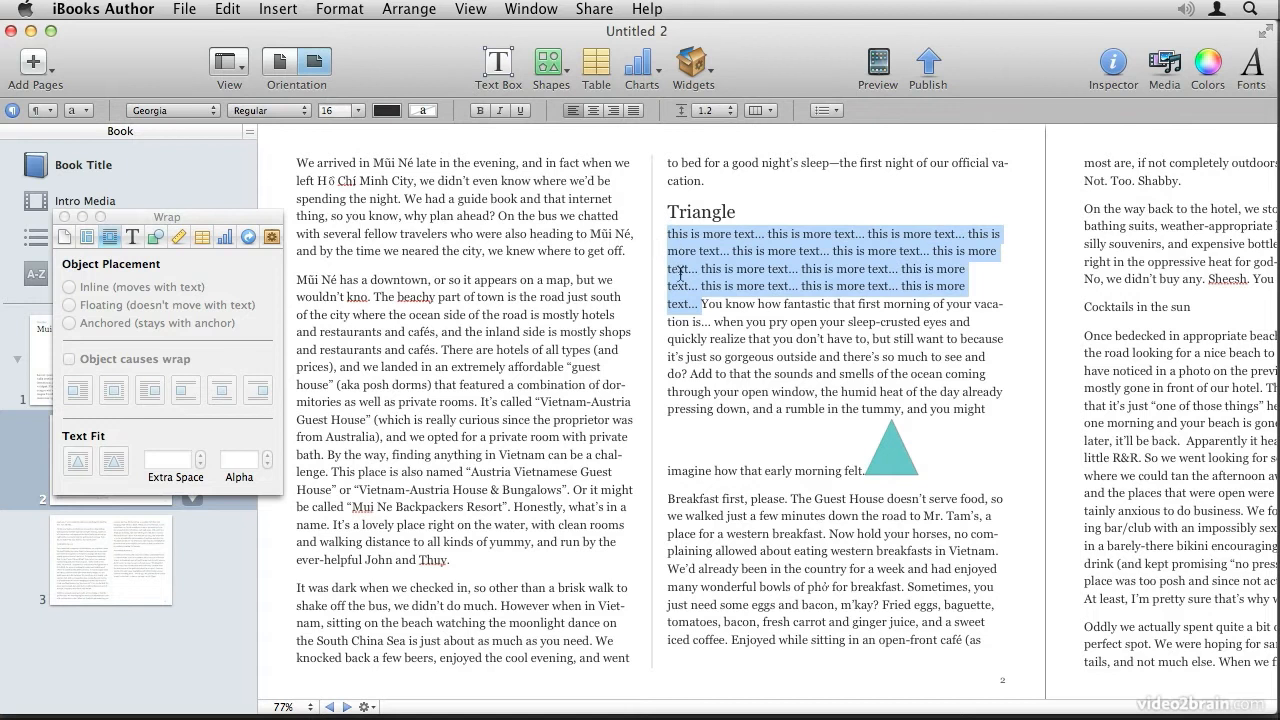
key(BackSpace)
Change the small inline triangle's placement to anchored
click(858, 395)
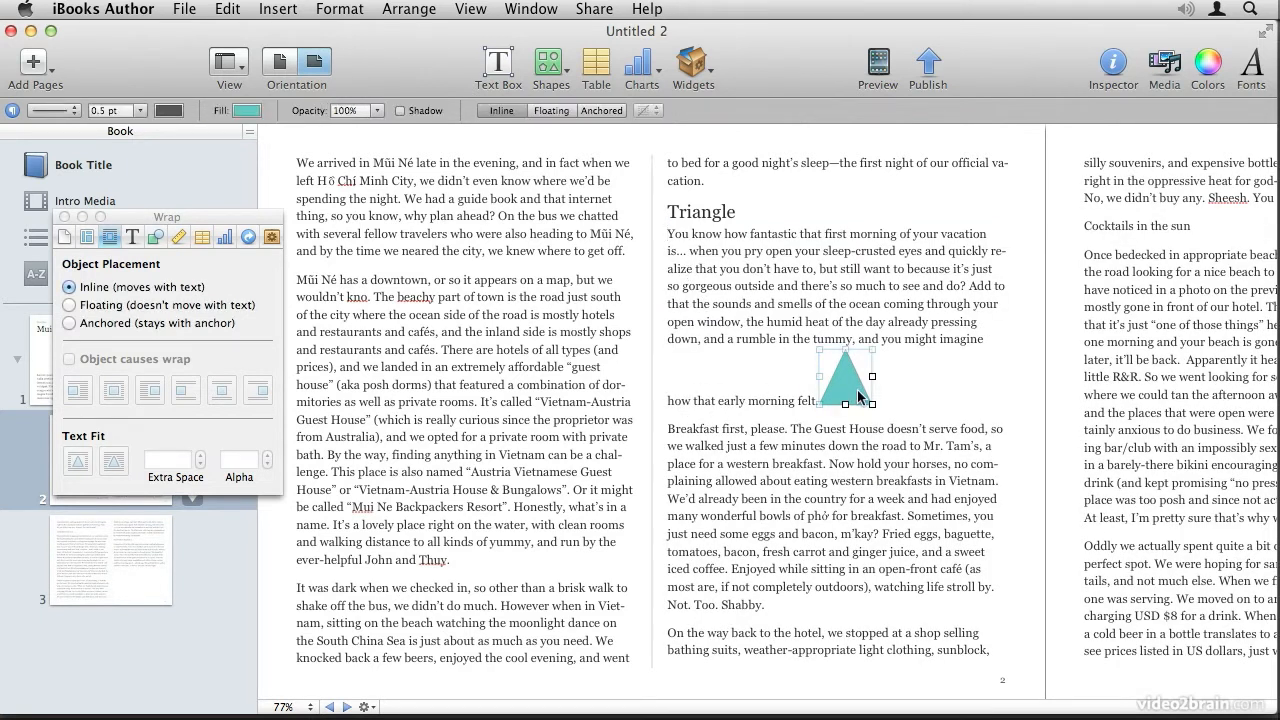
click(96, 325)
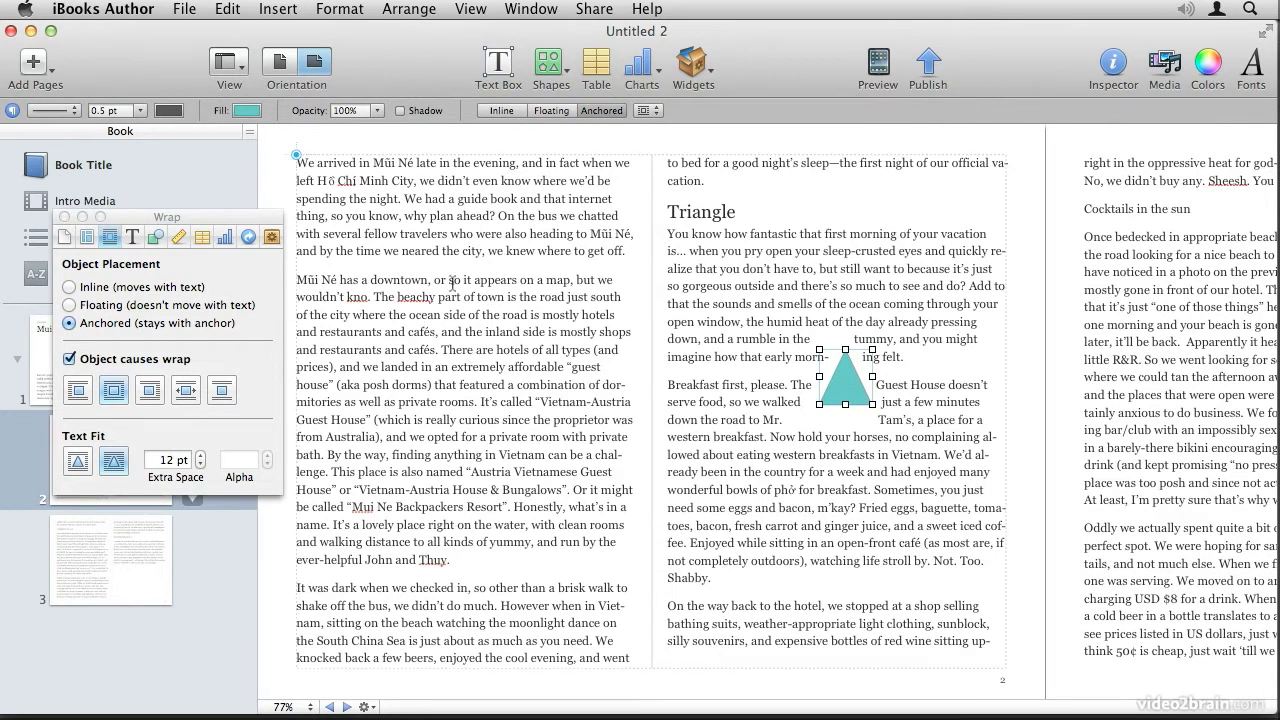
click(298, 157)
Enlarge the triangle in the lower part of the second column and move its anchor to the Triangle heading
drag(846, 385, 724, 384)
drag(900, 577, 950, 607)
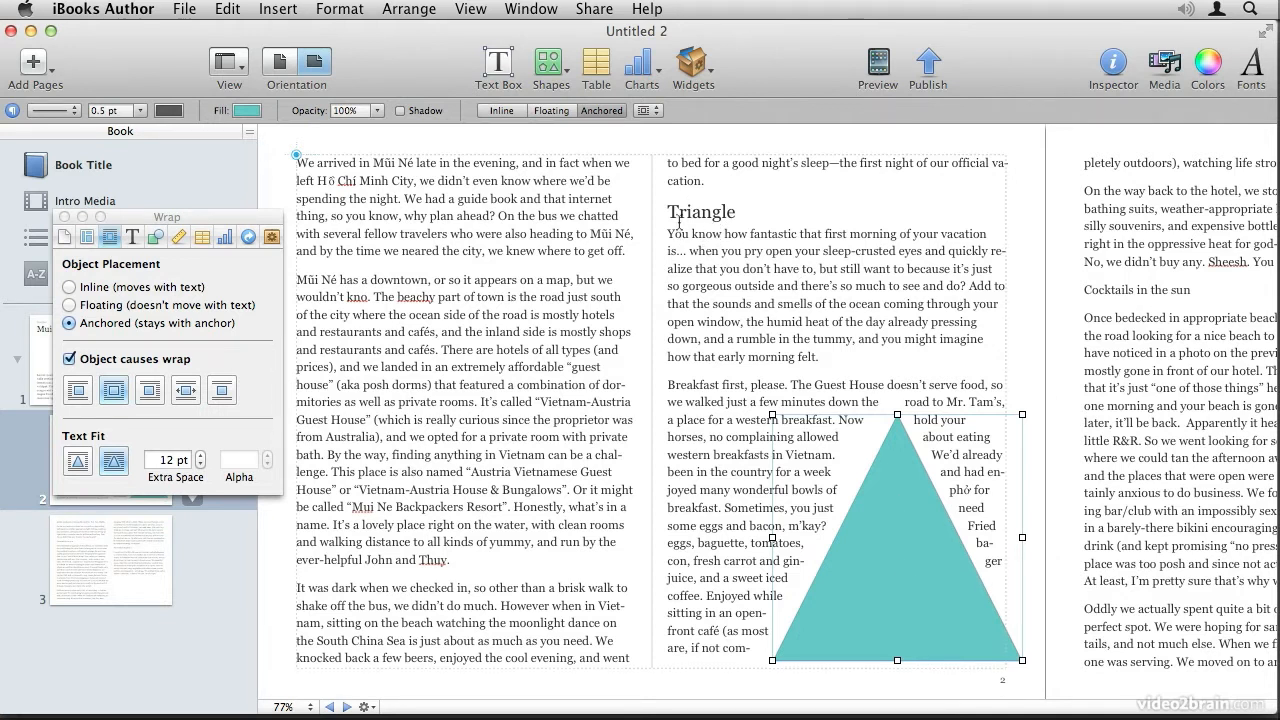
mouse_move(293, 155)
mouse_down()
mouse_move(328, 210)
mouse_move(466, 245)
mouse_move(600, 345)
mouse_move(748, 352)
mouse_move(735, 220)
mouse_up()
Paste the filler text repeatedly at the end of the paragraph above the Triangle heading
click(715, 182)
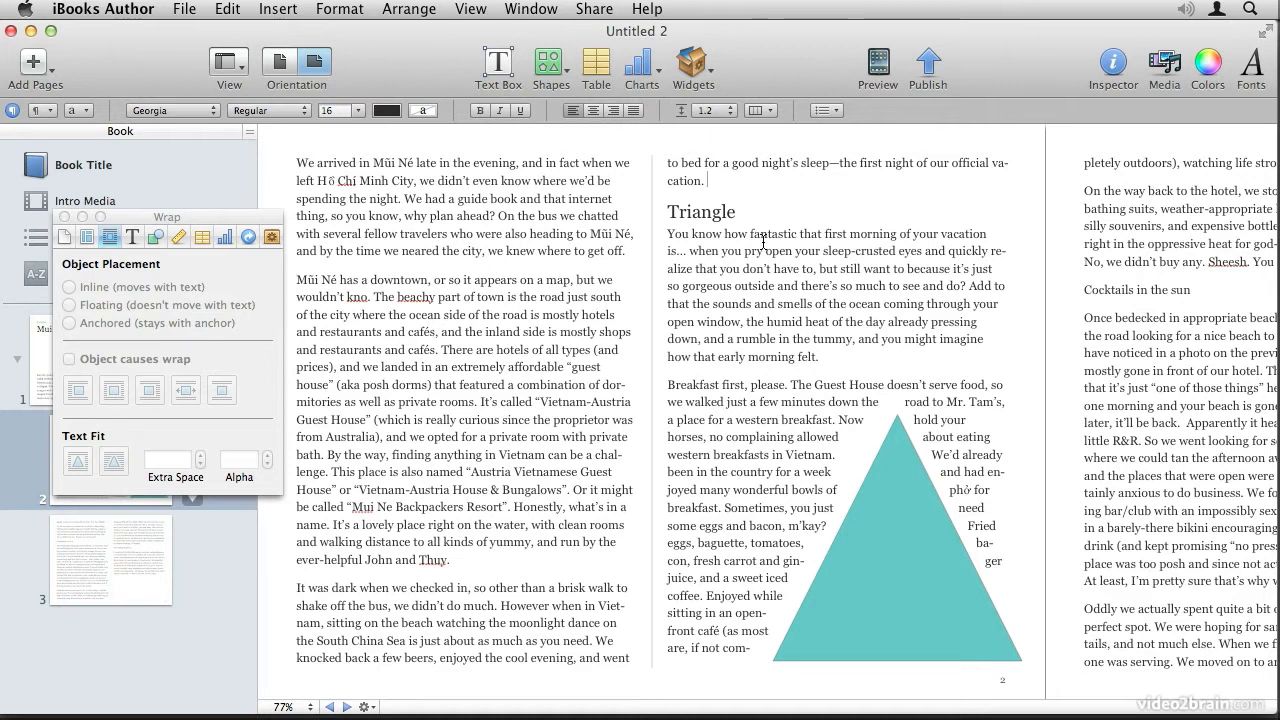
key(super+v)
key(super+v)
key(super+v)
key(super+v)
key(super+v)
key(super+v)
key(super+v)
key(super+v)
key(super+v)
key(super+v)
key(super+v)
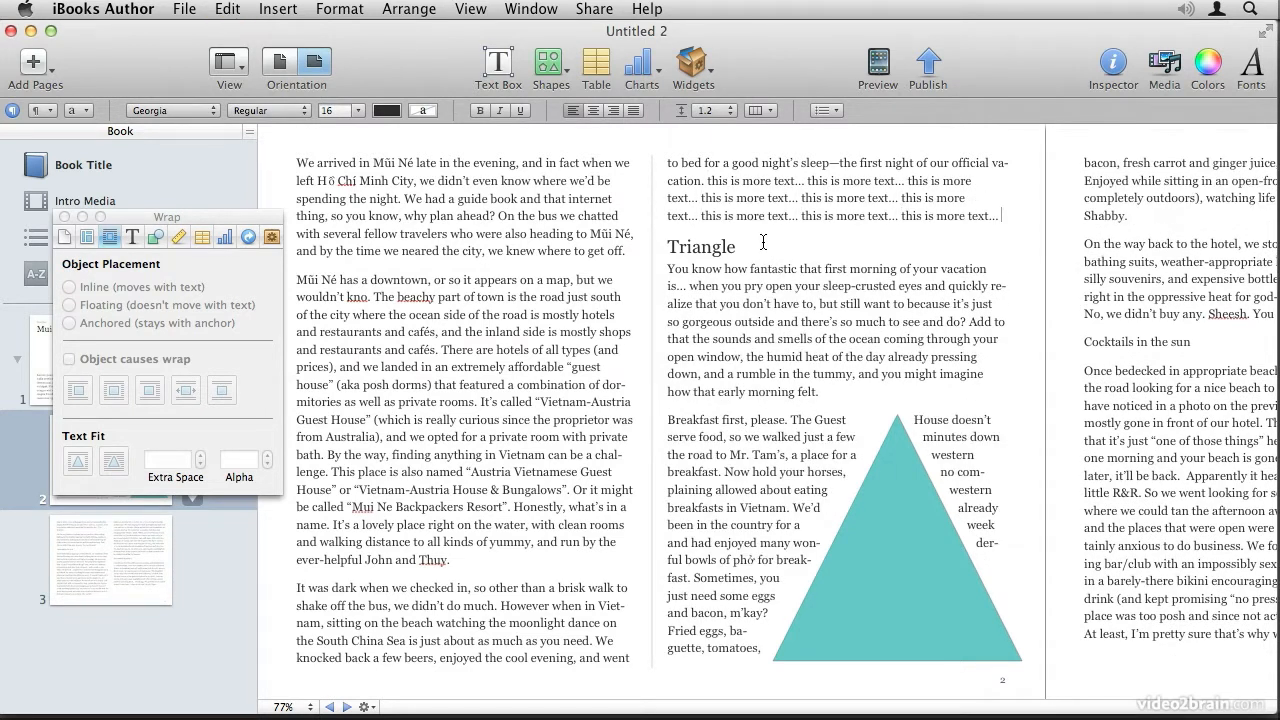
Copy the block of filler text and paste it repeatedly until the Triangle heading and anchored triangle flow onto page 3
key(shift+Up)
key(shift+Up)
key(shift+Up)
key(shift+Up)
key(shift+Up)
key(shift+Down)
key(super+c)
key(Right)
key(super+v)
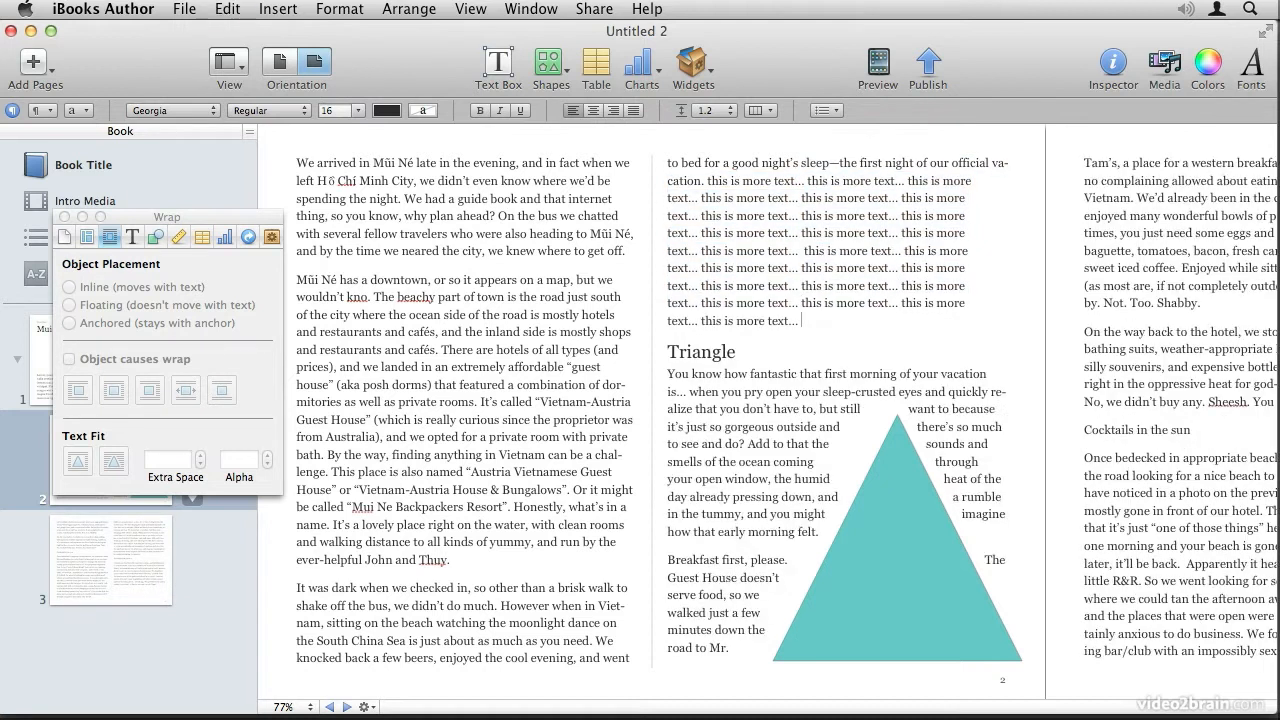
key(super+v)
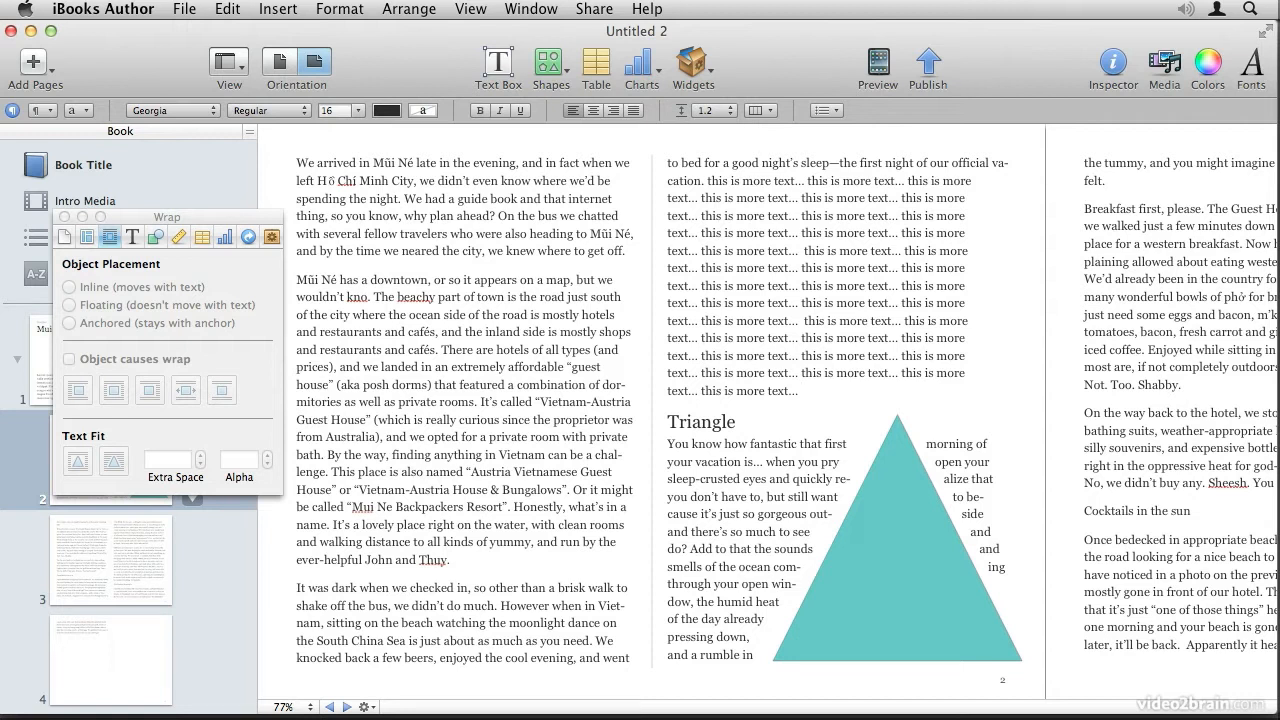
key(super+v)
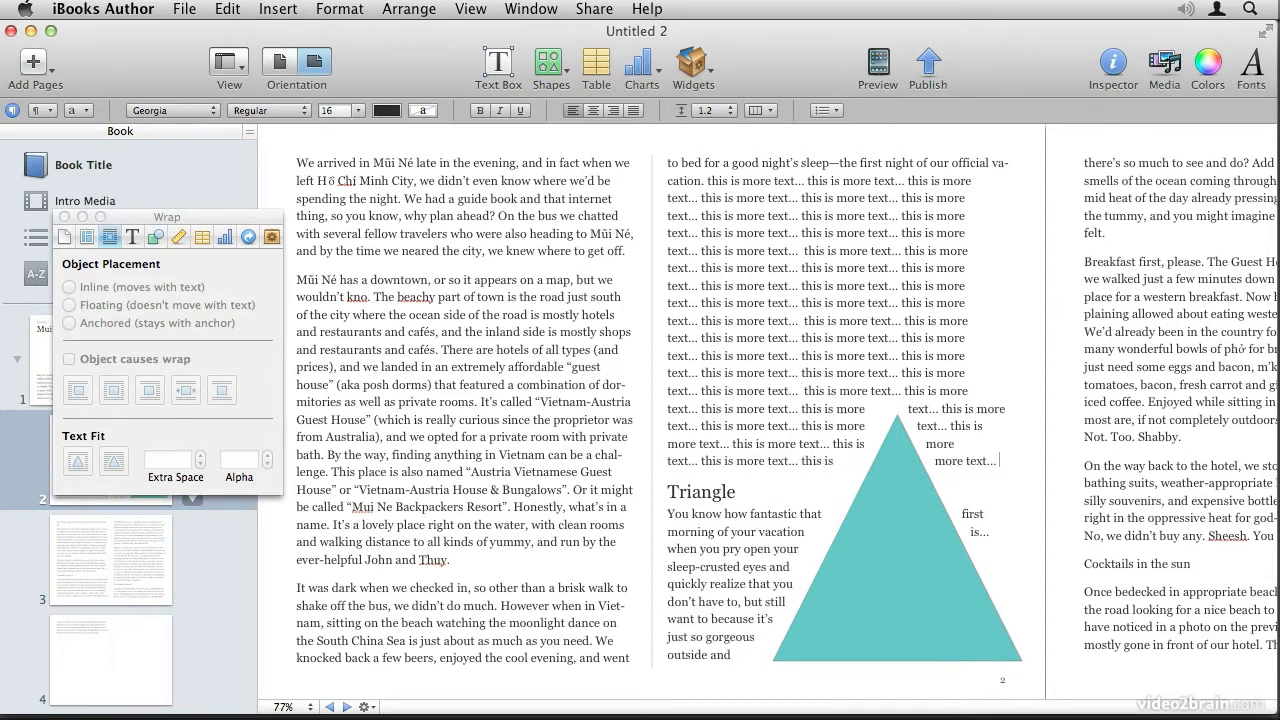
key(super+v)
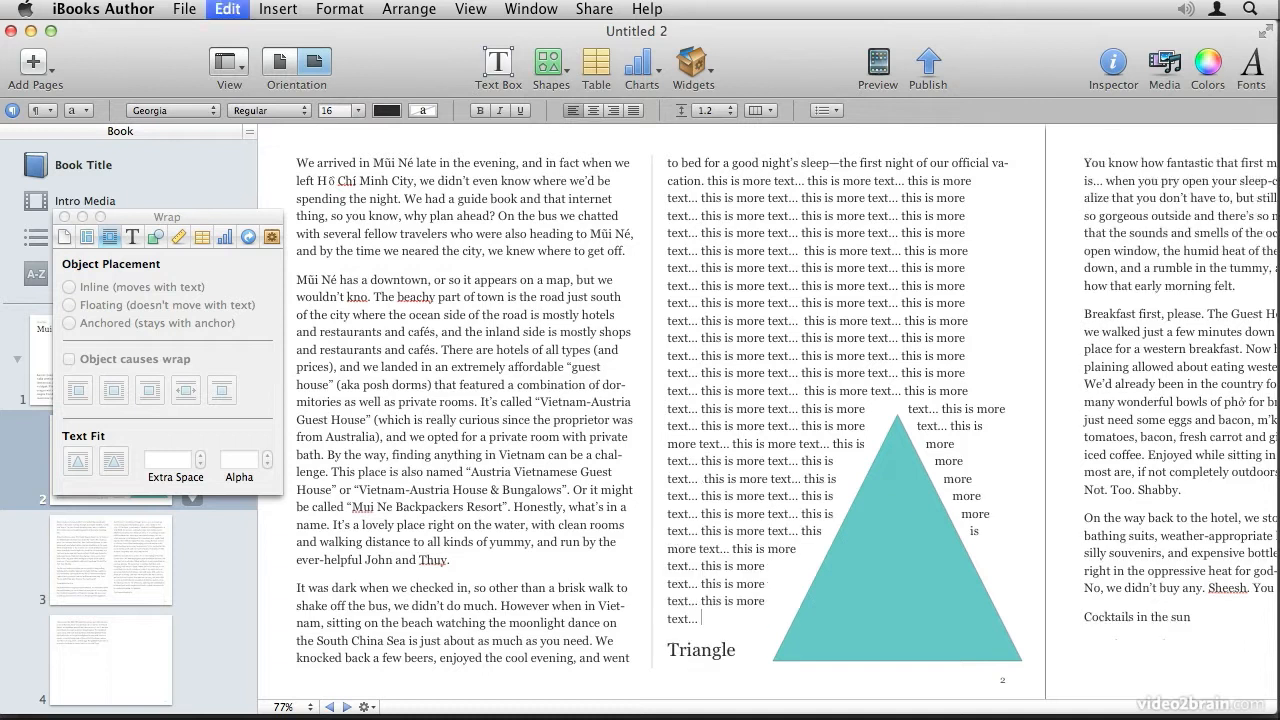
key(super+v)
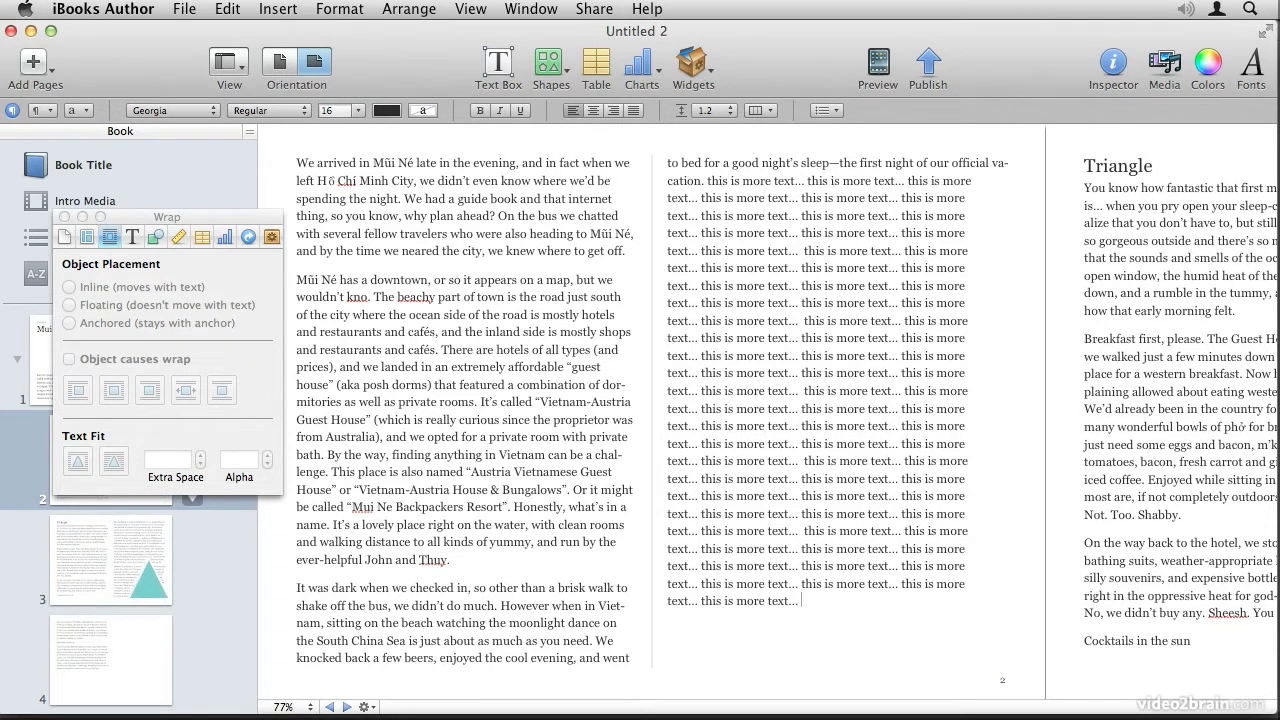
Change the placement of the triangle on page 3 to floating
scroll(768, 412, right, 10)
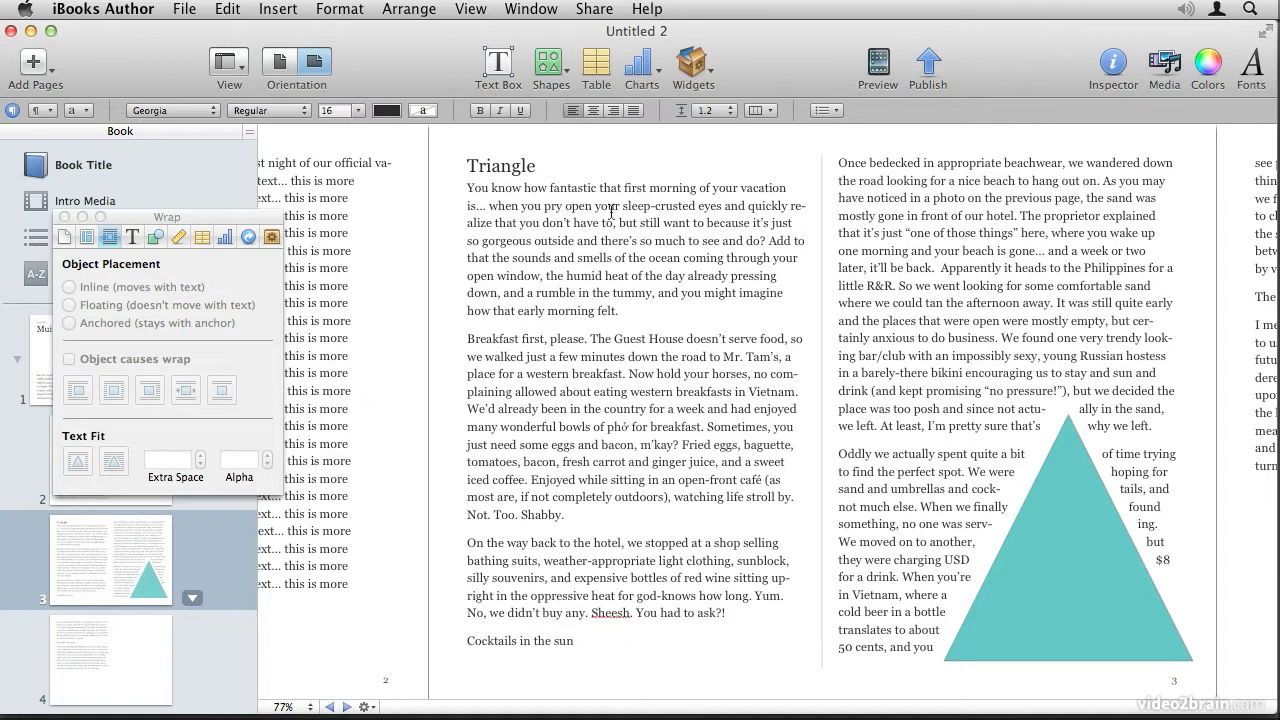
click(1073, 553)
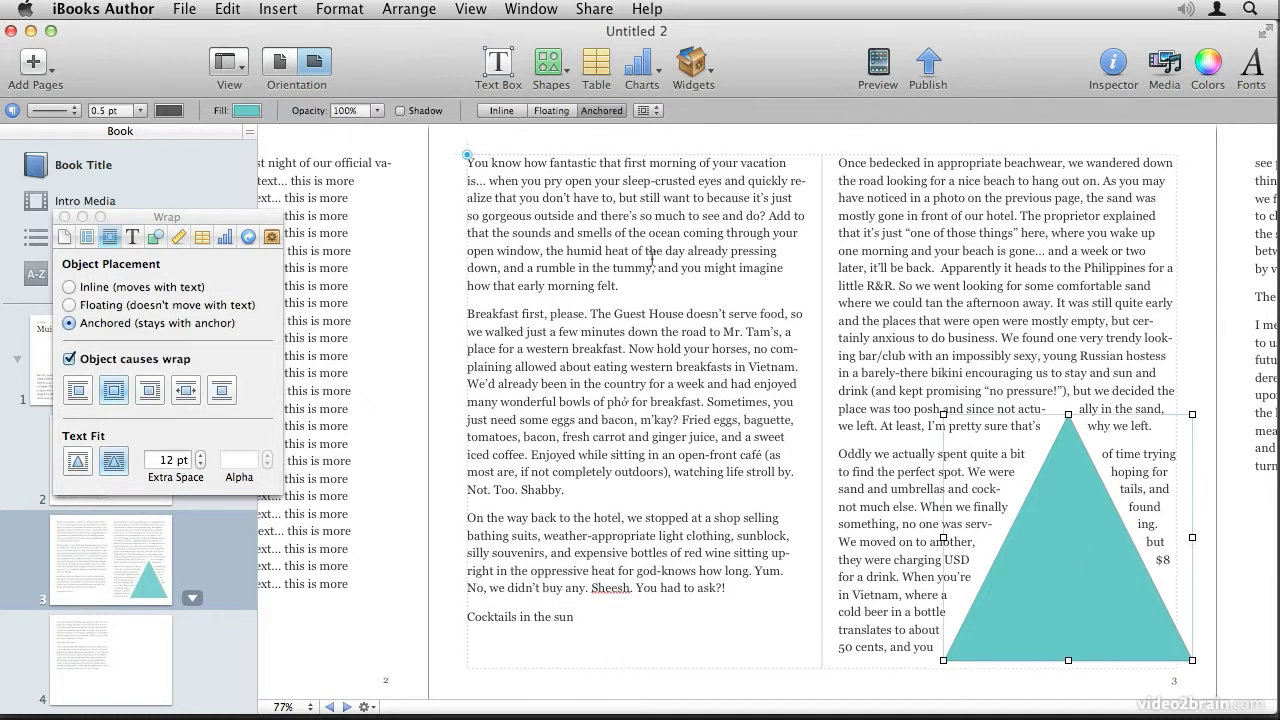
click(110, 305)
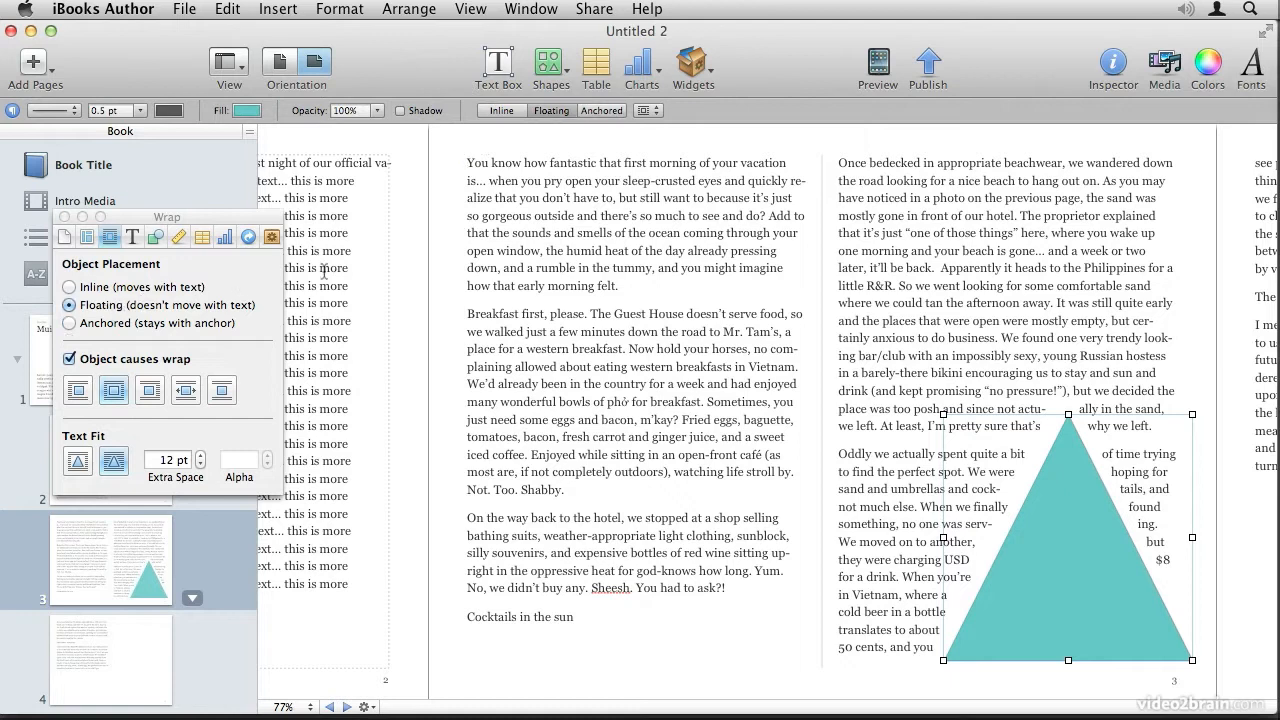
Resize the floating triangle and move it into the middle of page 3's first column
drag(1055, 568, 788, 497)
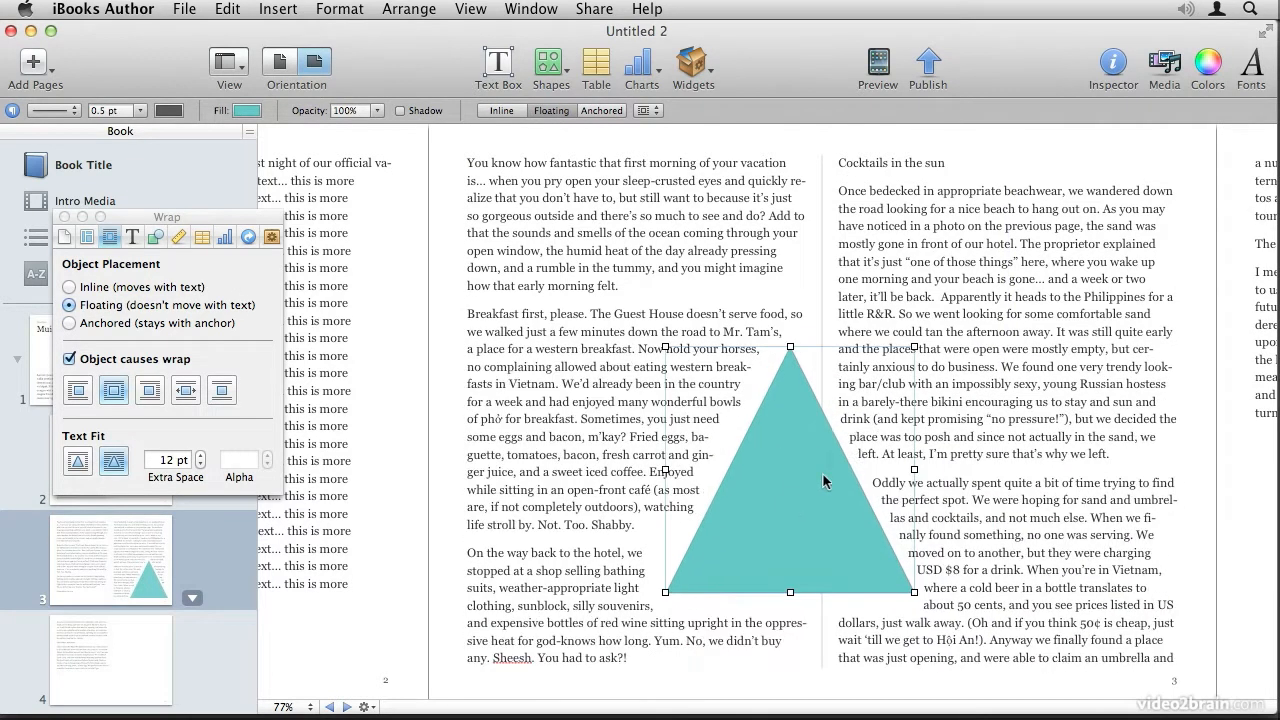
drag(913, 347, 1029, 229)
drag(857, 424, 836, 441)
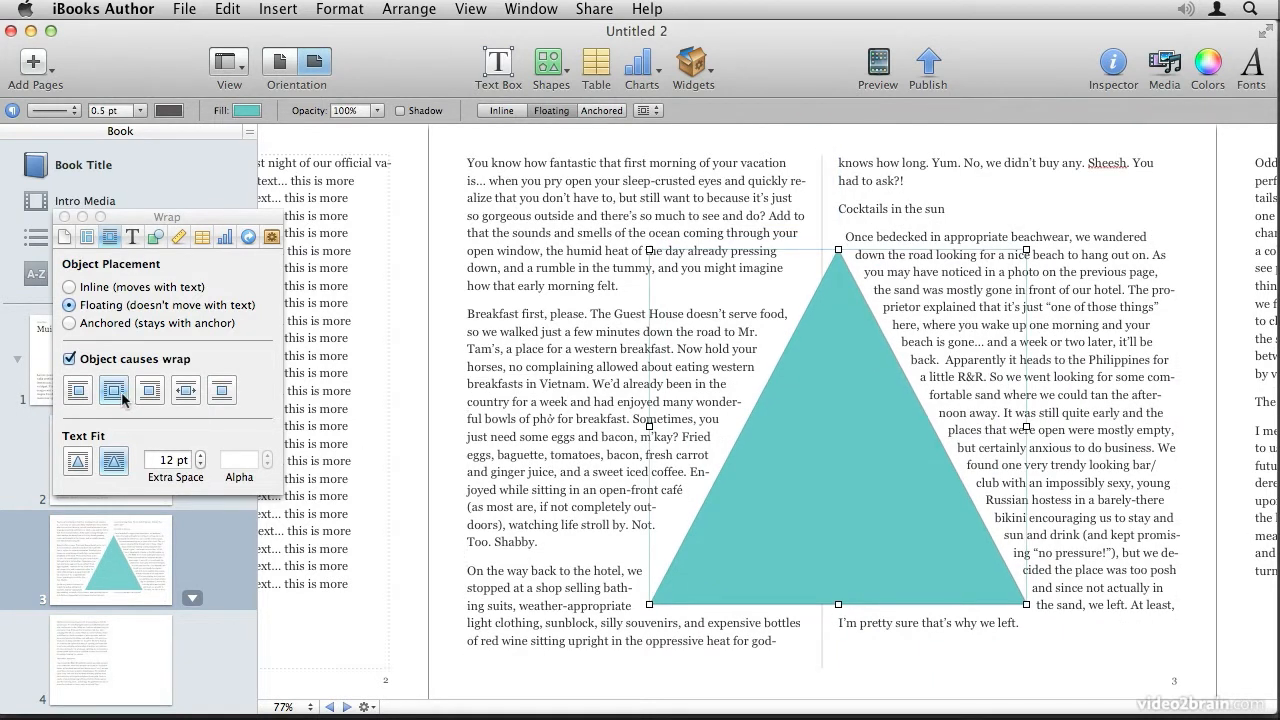
drag(811, 502, 736, 494)
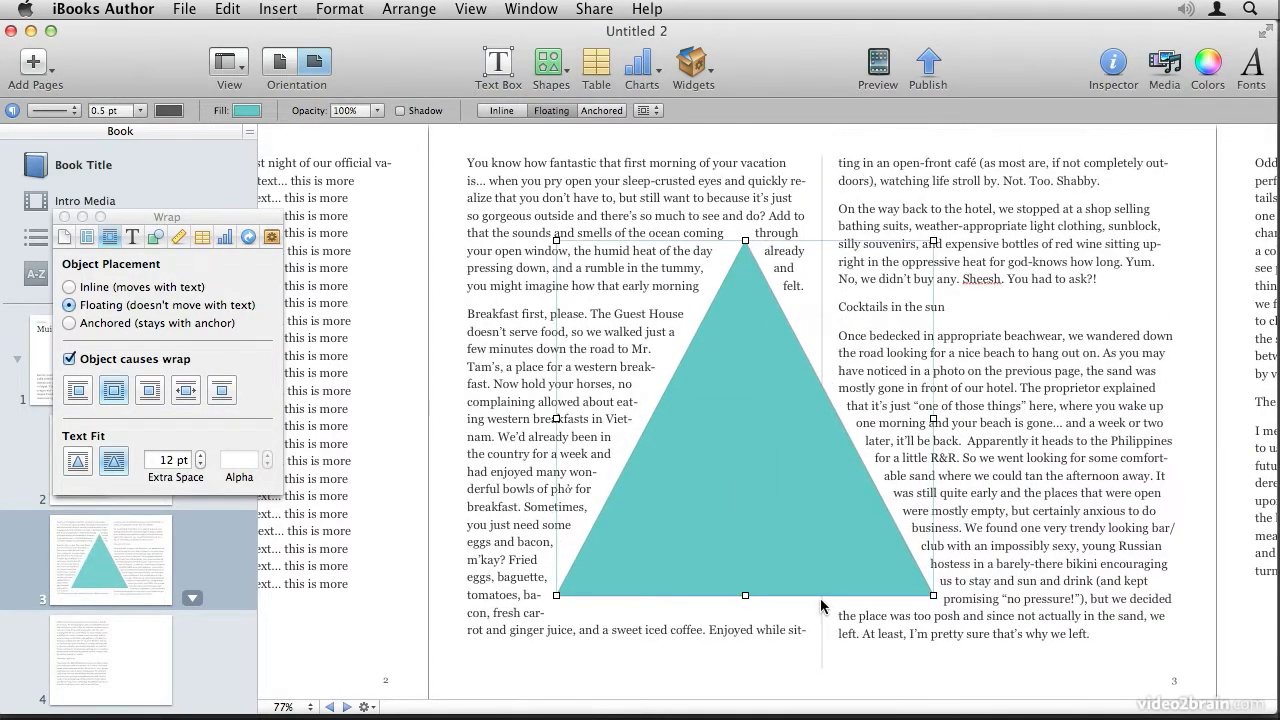
drag(933, 595, 762, 455)
drag(690, 380, 660, 388)
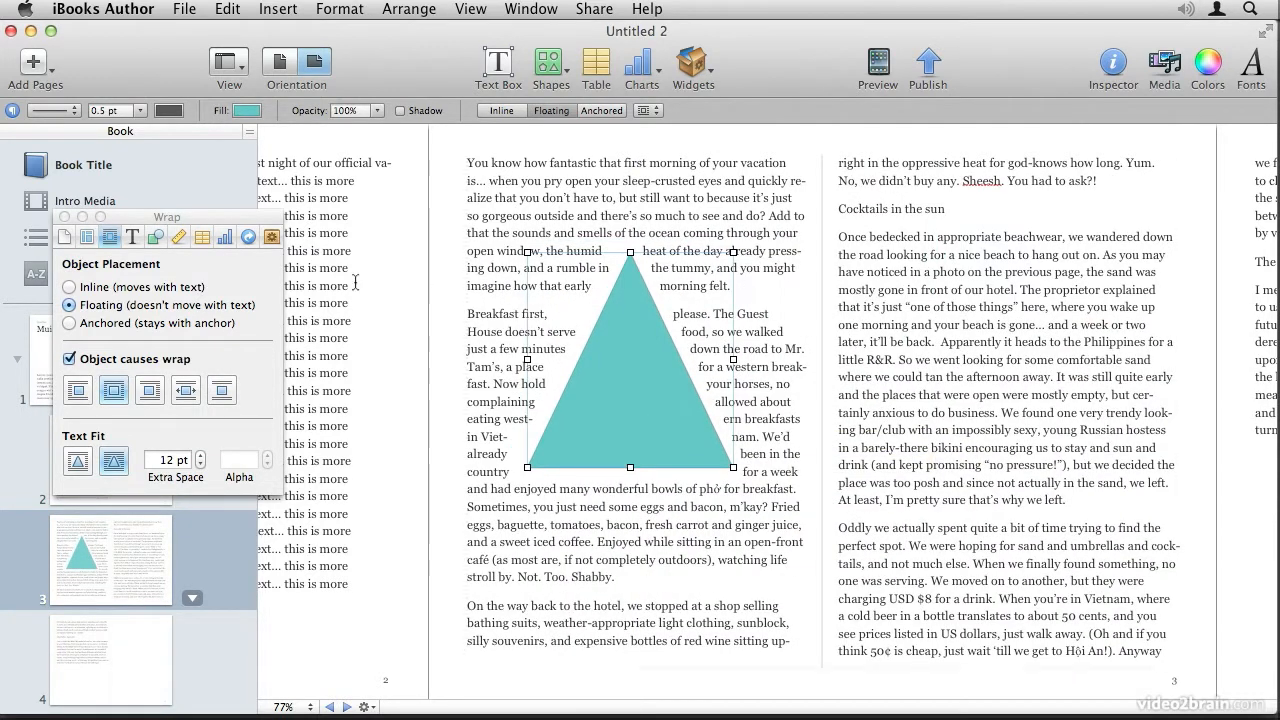
Try wrapping text on the triangle's left side only, right side only and the side with more room, shifting the triangle sideways
click(78, 391)
click(149, 391)
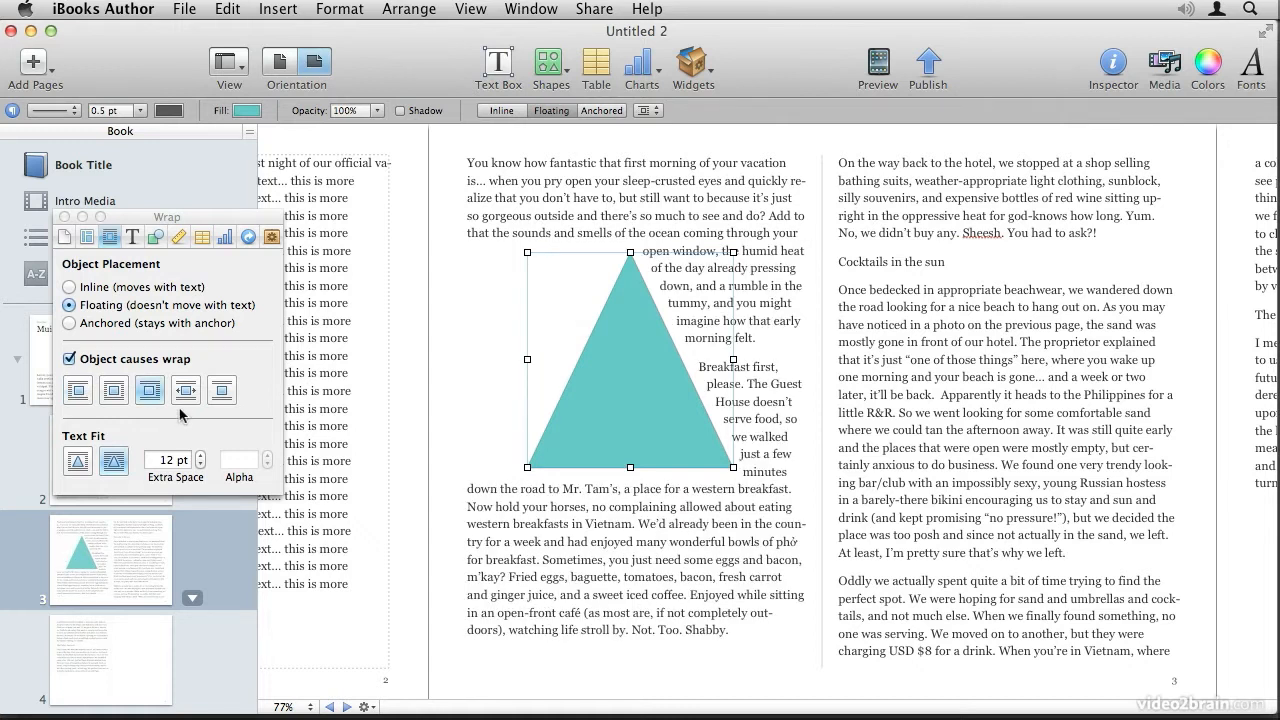
click(185, 393)
drag(630, 428, 673, 440)
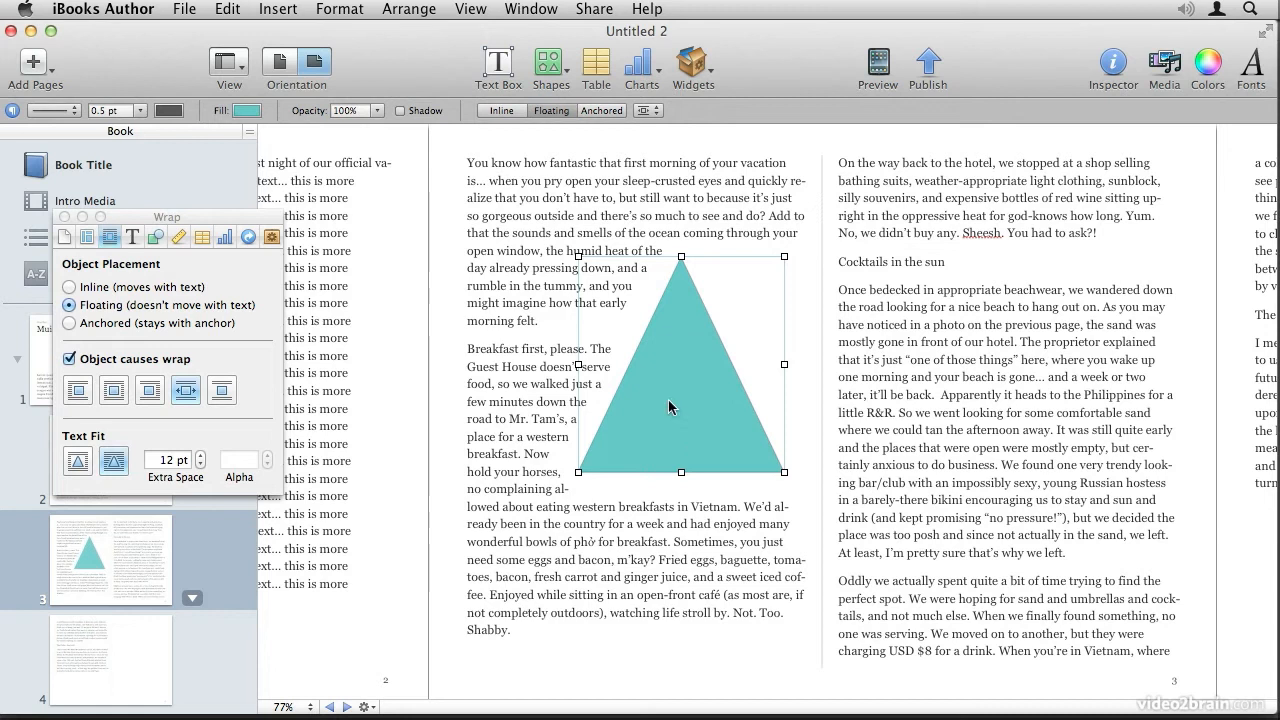
Wrap the text only above and below the triangle, and make the triangle smaller and narrower within the first column
click(222, 390)
drag(681, 256, 680, 347)
drag(672, 433, 654, 377)
drag(740, 410, 617, 405)
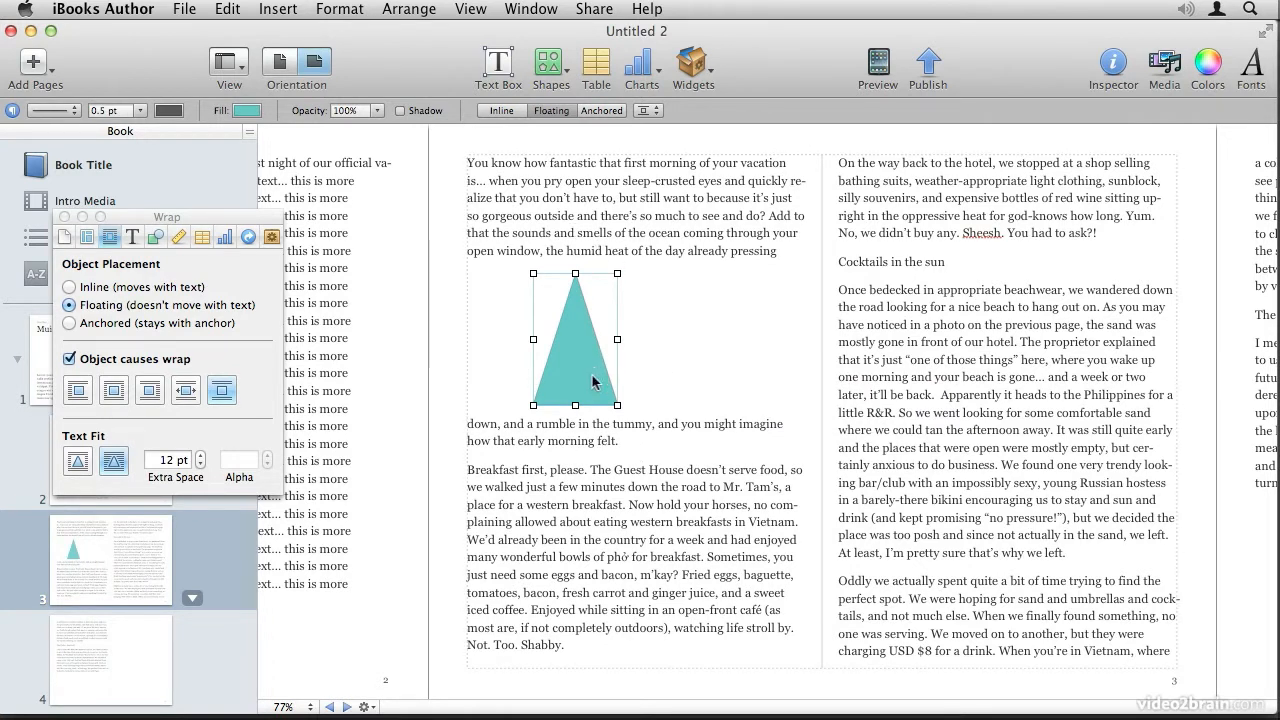
Enlarge the triangle across the first column and wrap the text around both of its sides
drag(617, 404, 750, 441)
click(118, 391)
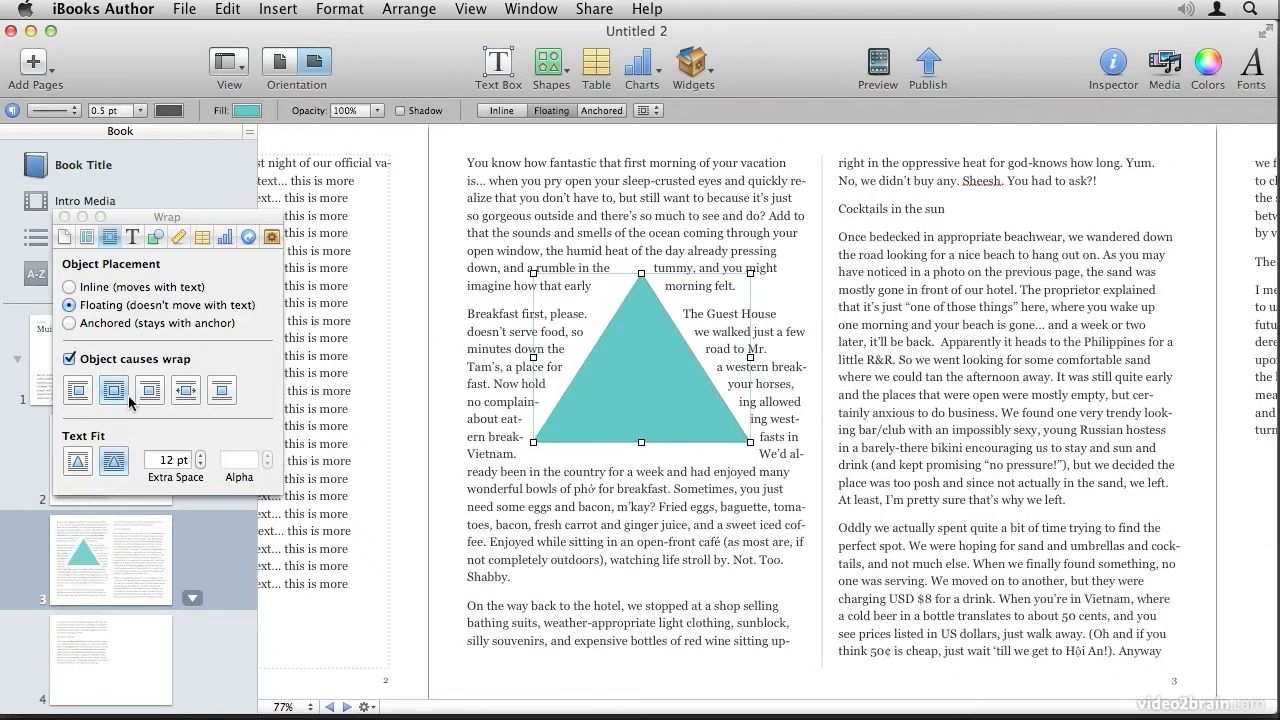
Try fitting the text to the triangle's rectangular bounds, and restore the fit that follows its sloping outline
click(78, 461)
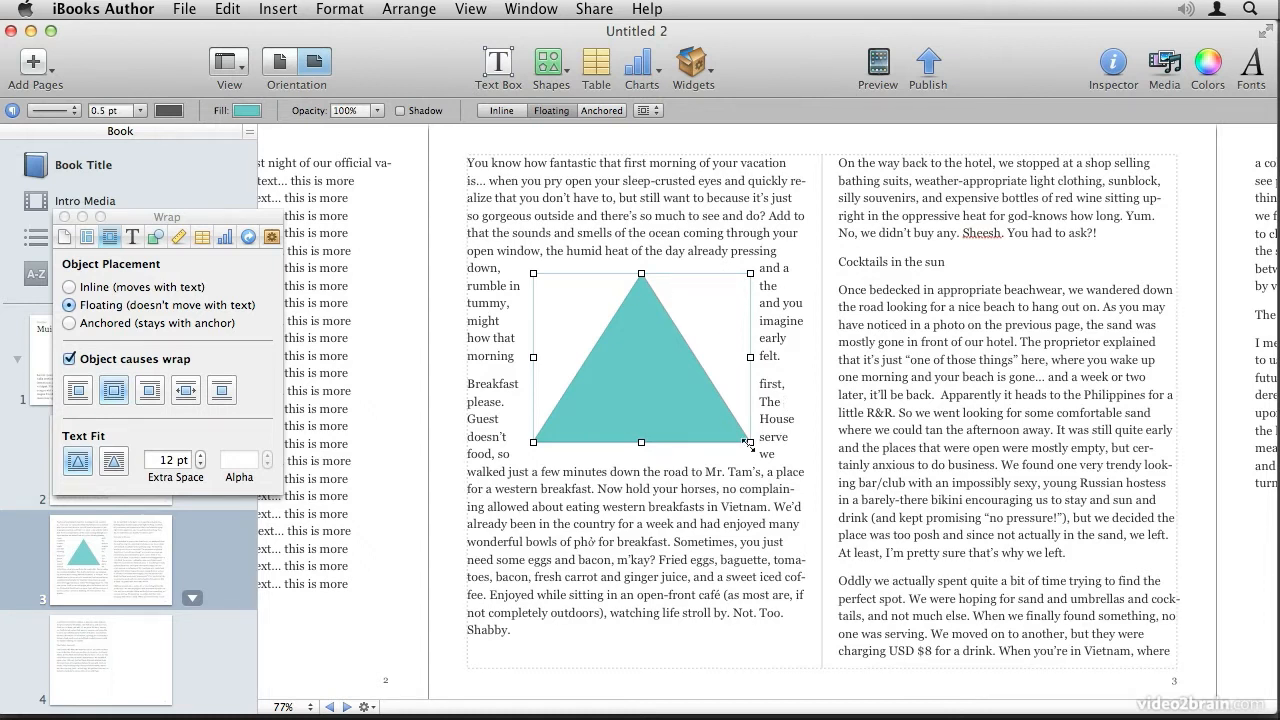
click(441, 314)
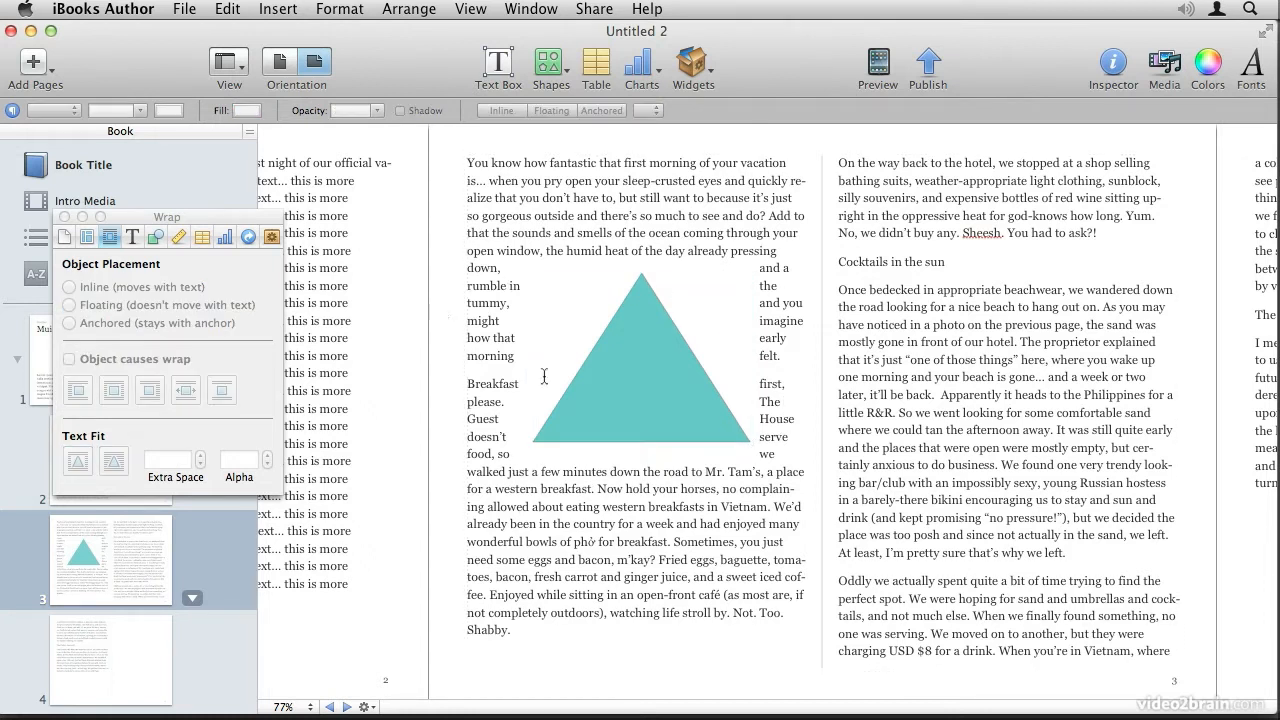
click(655, 377)
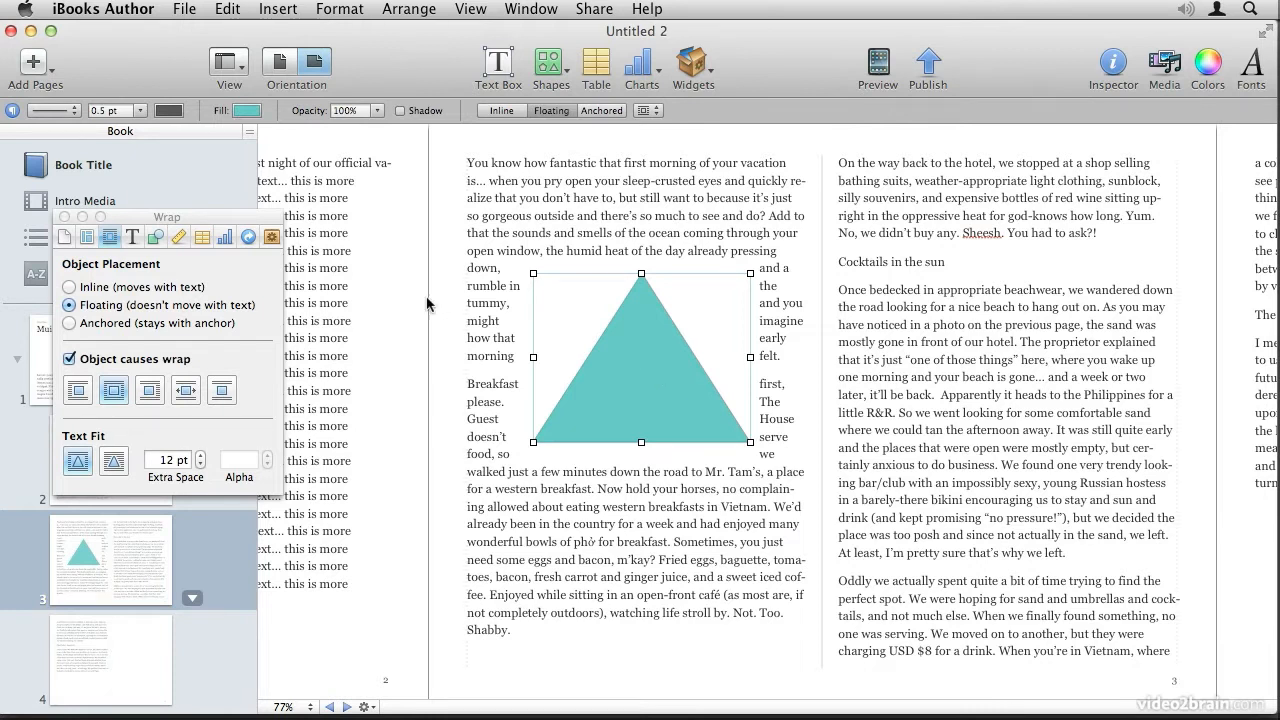
click(112, 462)
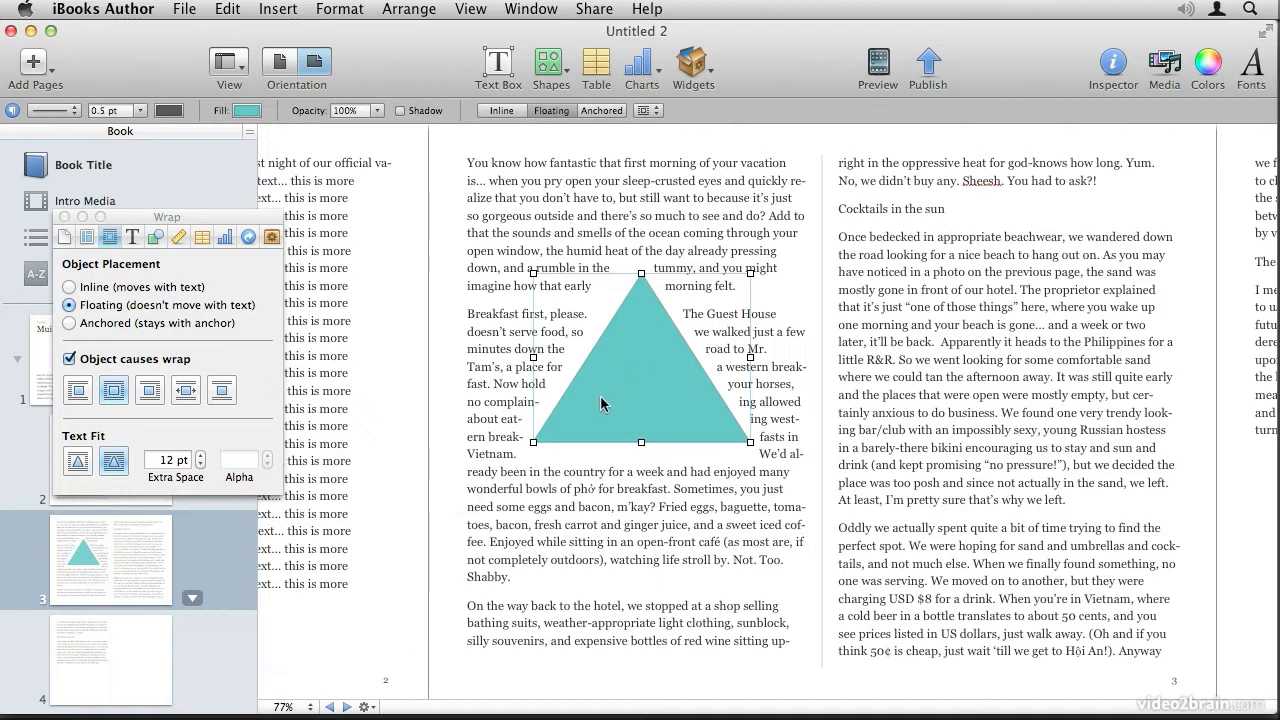
Reduce the extra space between the triangle and the wrapped text to 0 pt
click(200, 465)
click(200, 465)
click(200, 465)
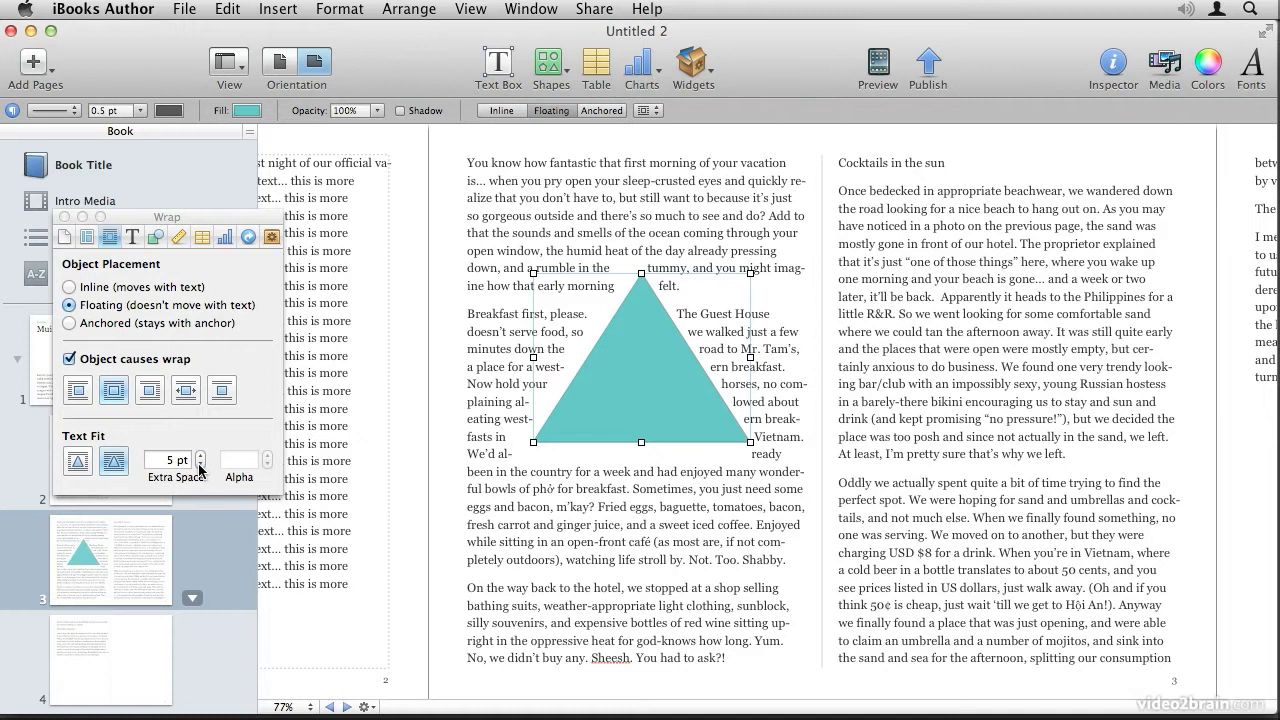
click(200, 465)
click(200, 465)
click(200, 465)
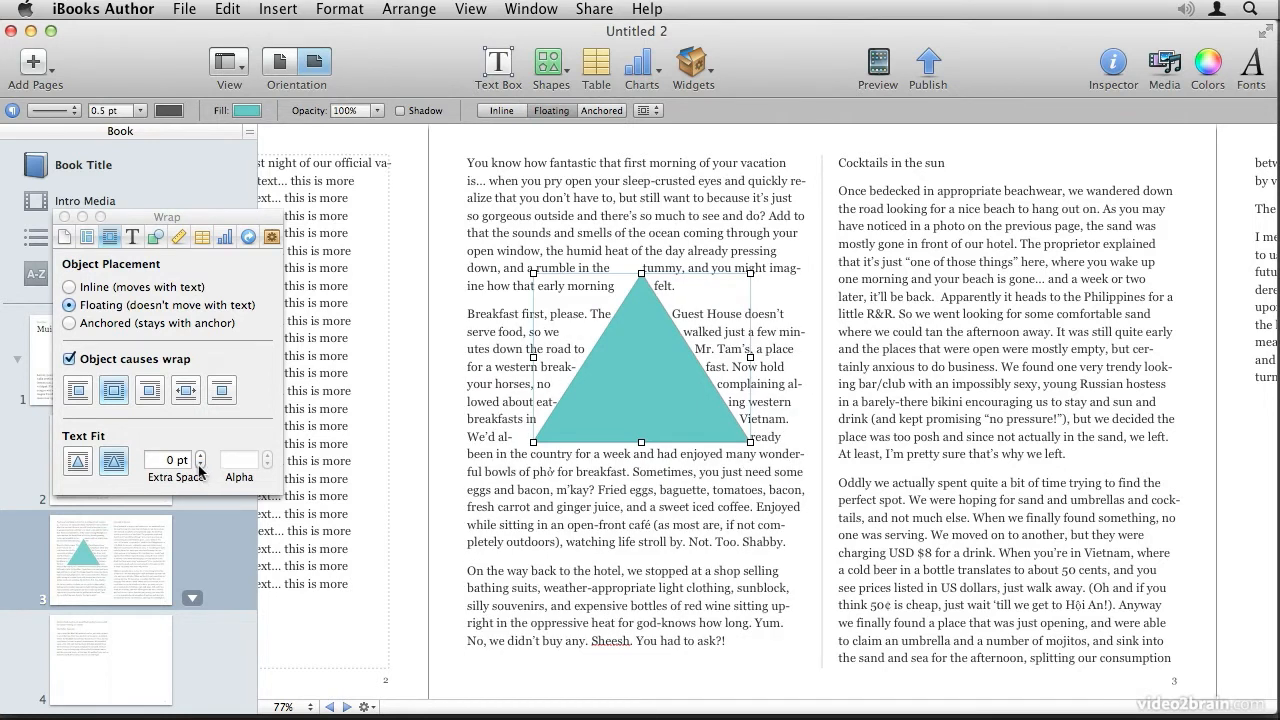
Set the extra space between the triangle and the wrapped text to 7 pt
click(200, 455)
click(200, 455)
click(200, 455)
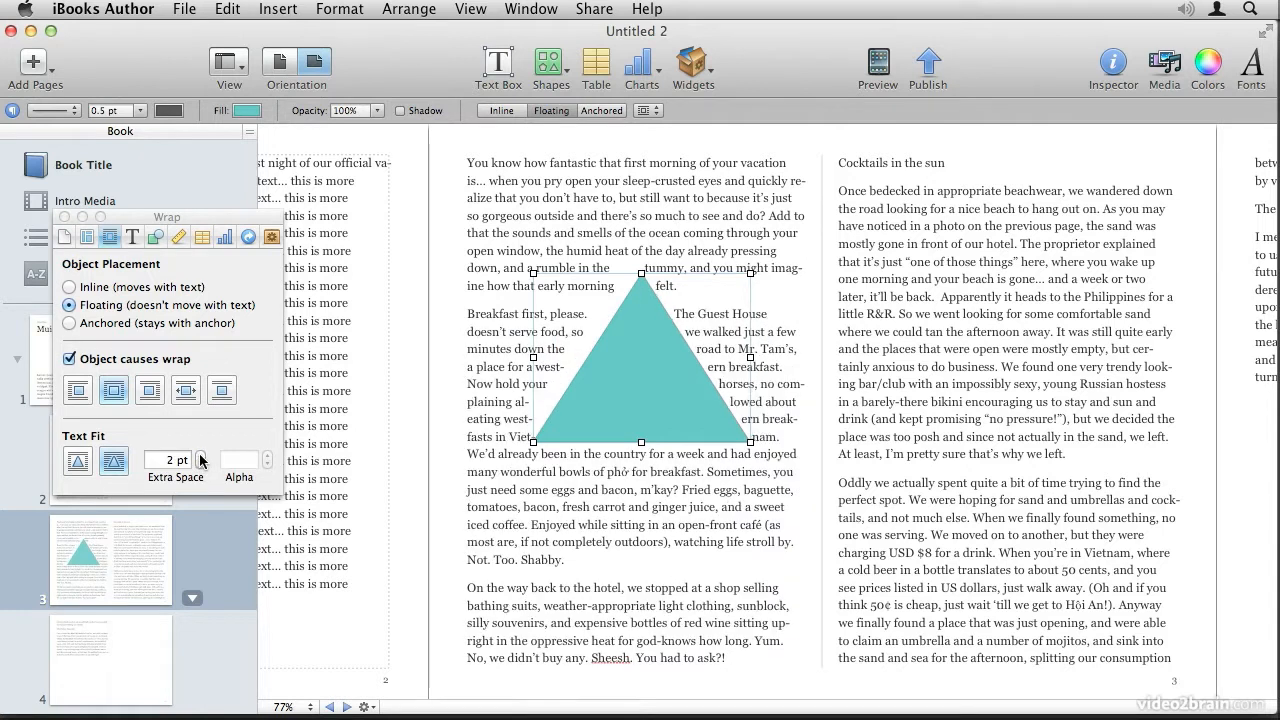
click(200, 455)
click(200, 455)
click(200, 455)
click(200, 455)
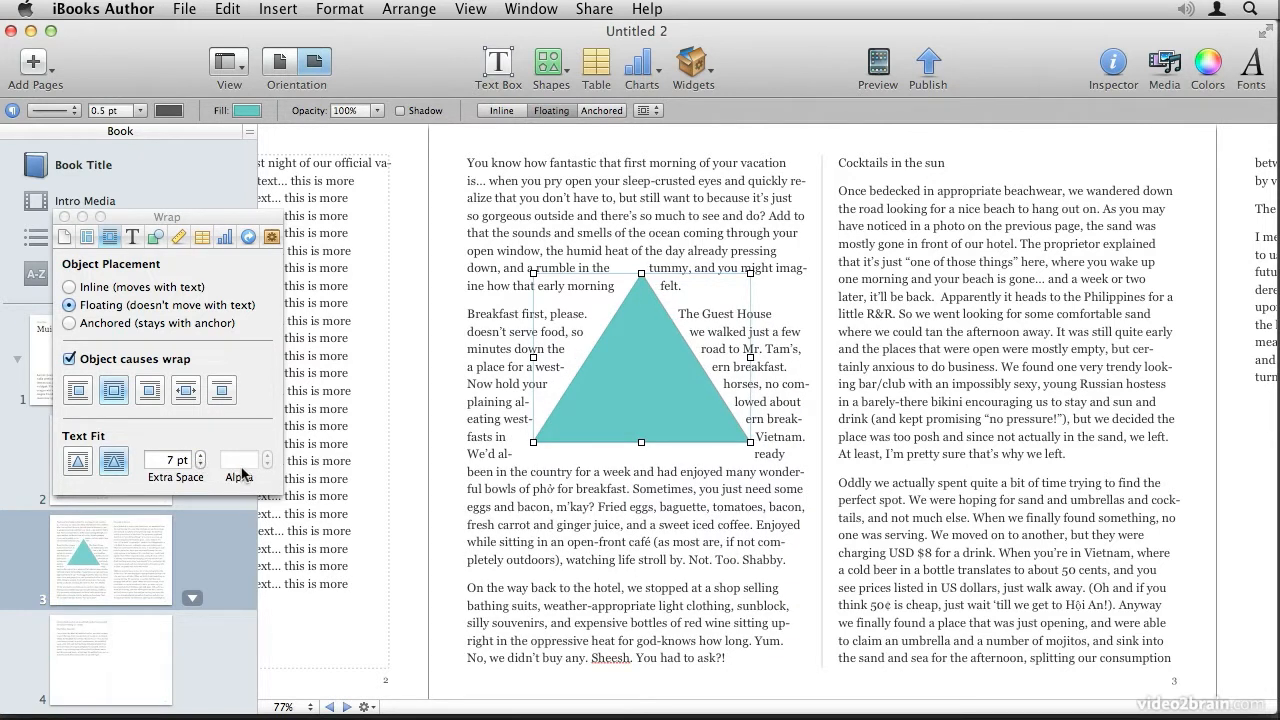